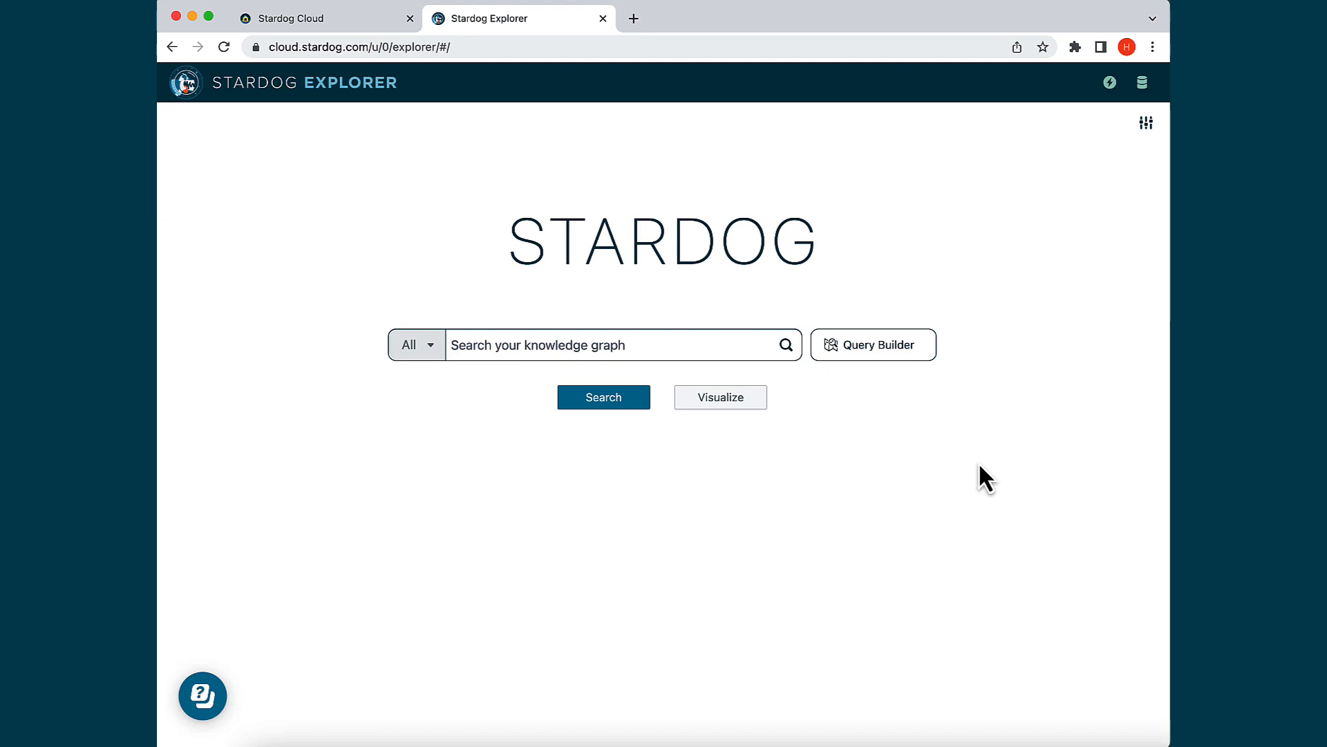
Build a query in the Query Builder with the pattern Product, in category, Category
{"action": "left_click", "coordinate": [868, 354]}
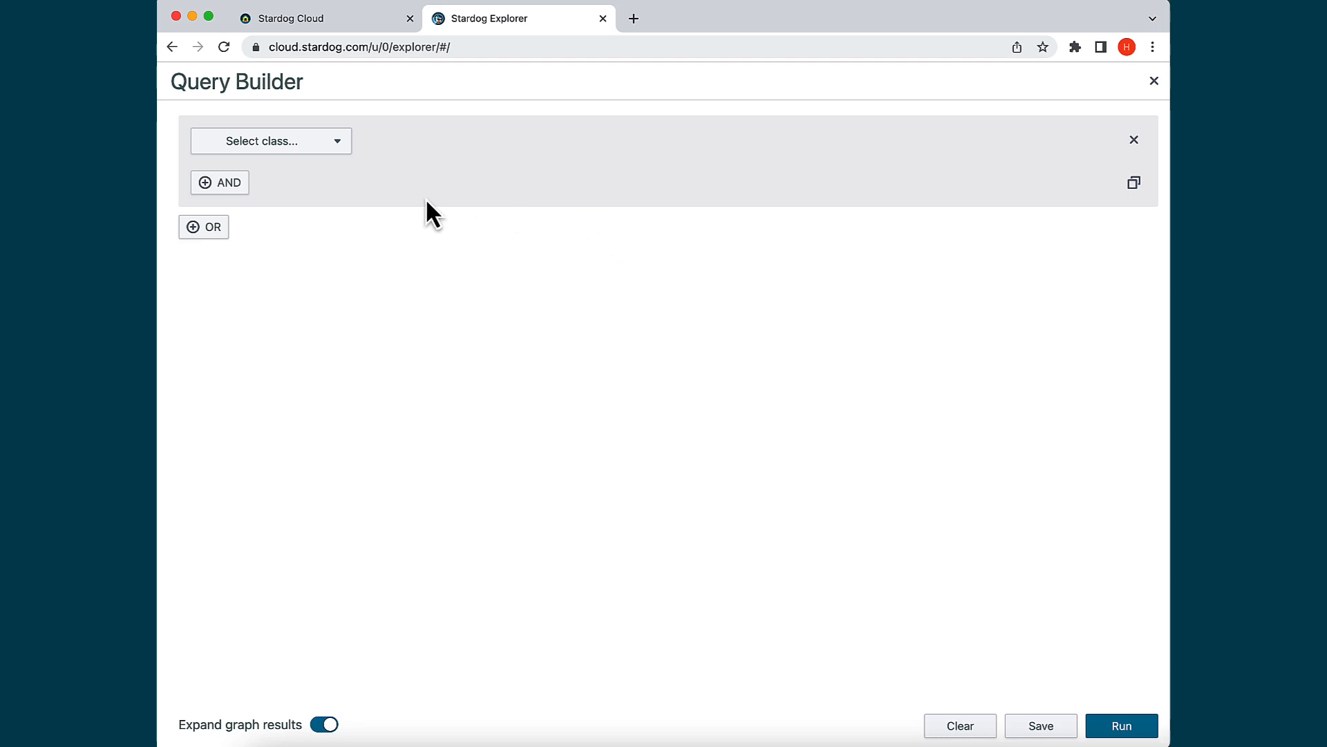
{"action": "left_click", "coordinate": [346, 156]}
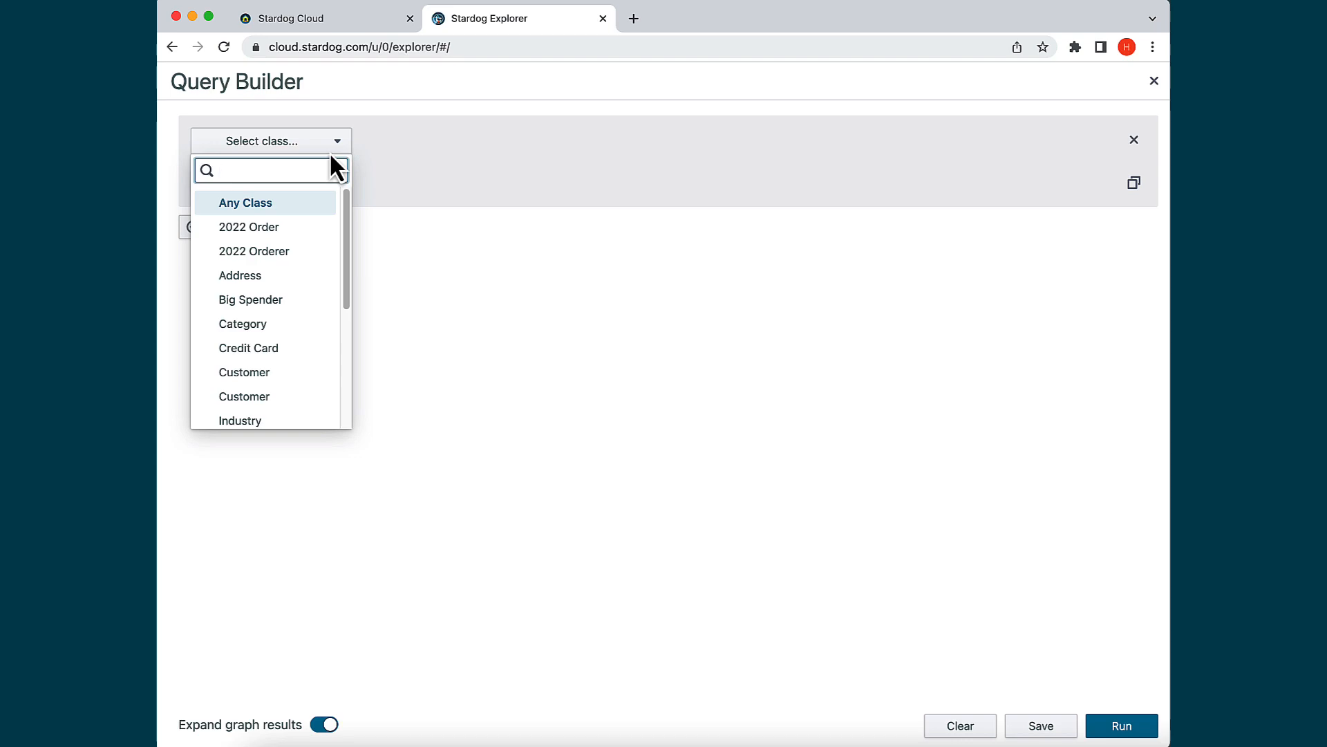
{"action": "left_click_drag", "start_coordinate": [349, 204], "coordinate": [344, 341]}
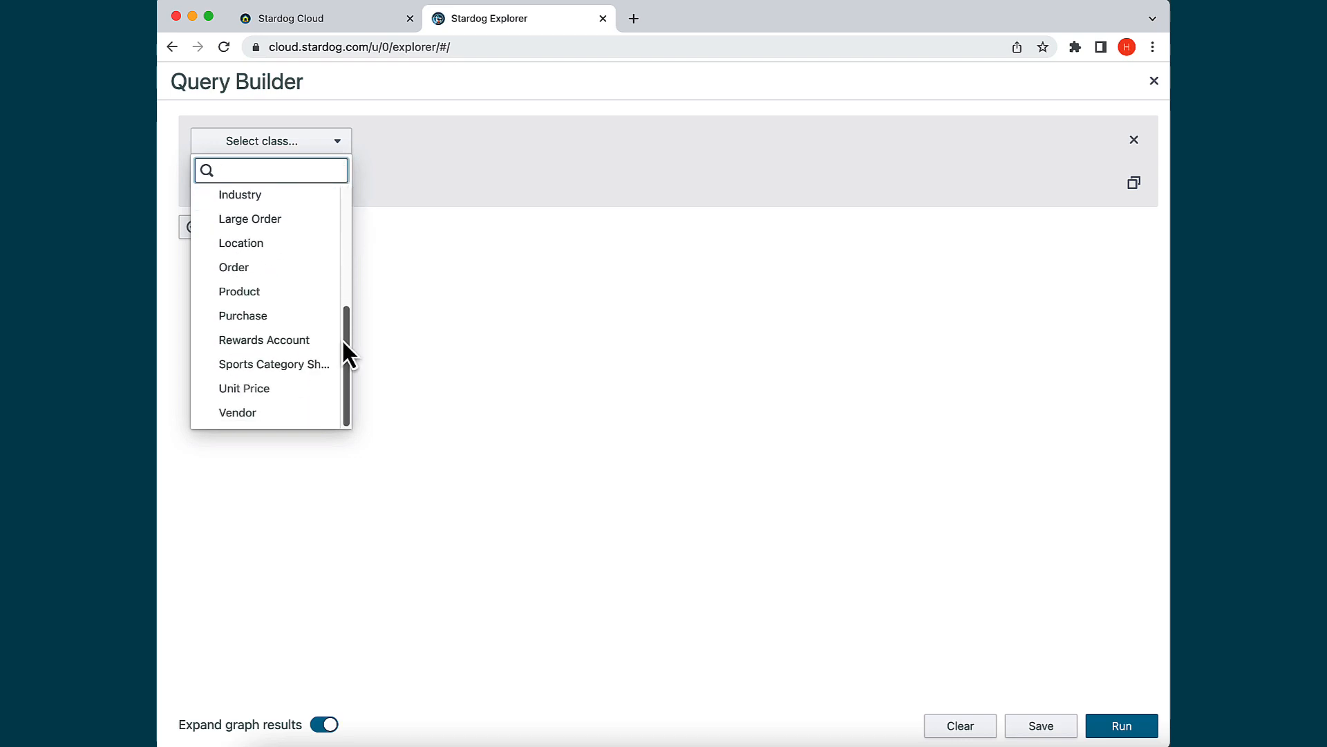
{"action": "left_click", "coordinate": [276, 293]}
{"action": "left_click", "coordinate": [457, 146]}
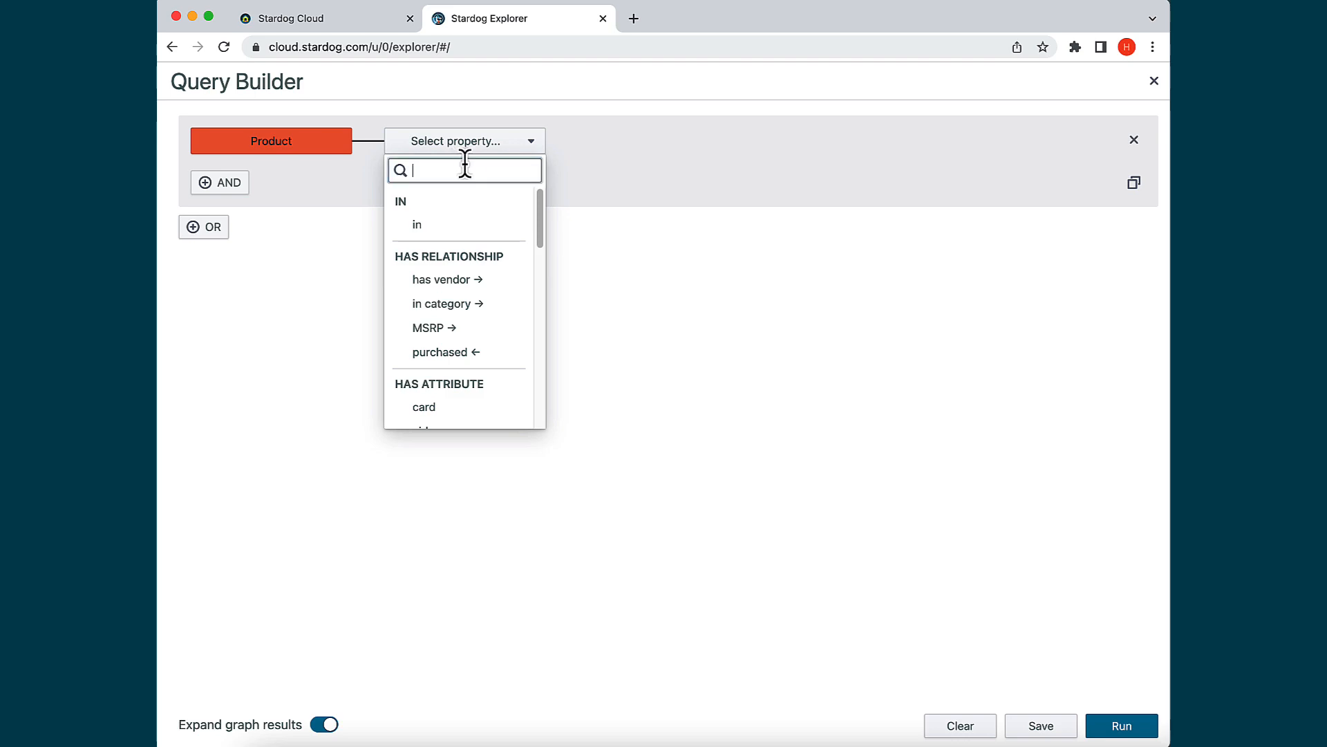
{"action": "left_click", "coordinate": [450, 305]}
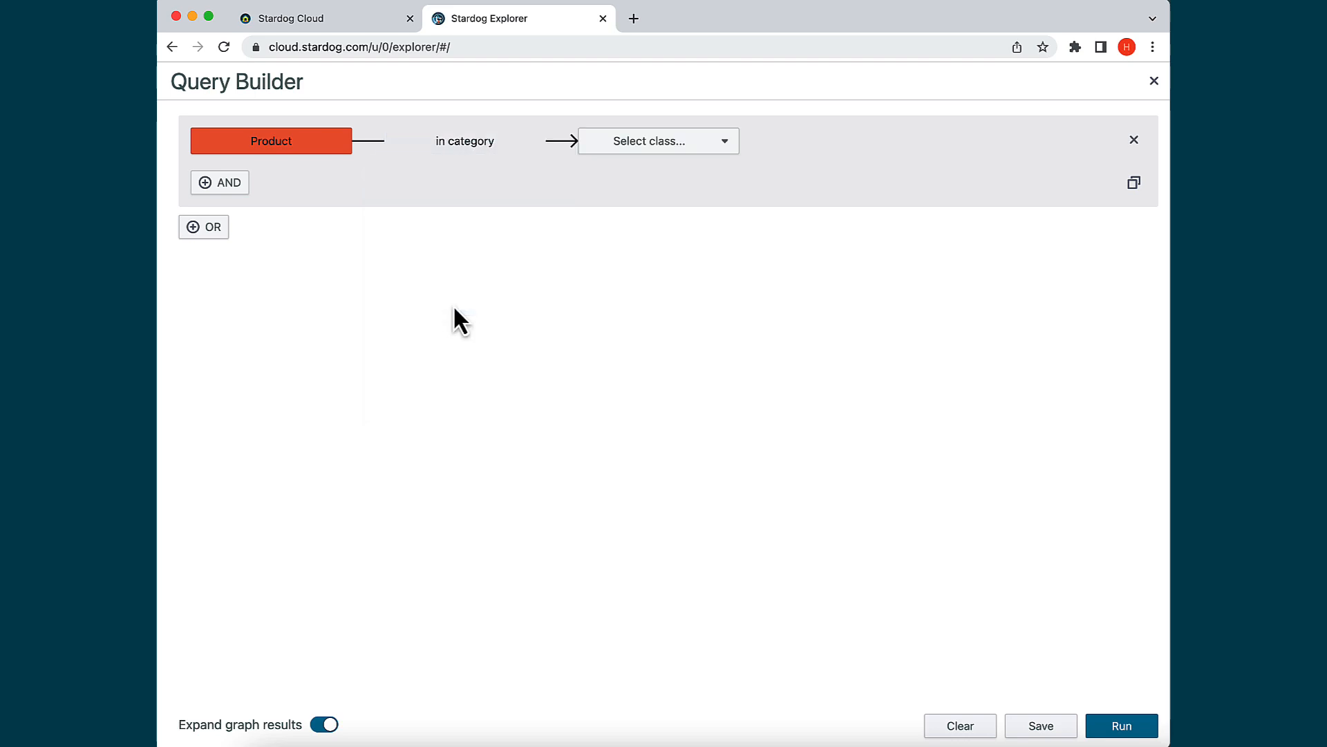
{"action": "left_click", "coordinate": [679, 149]}
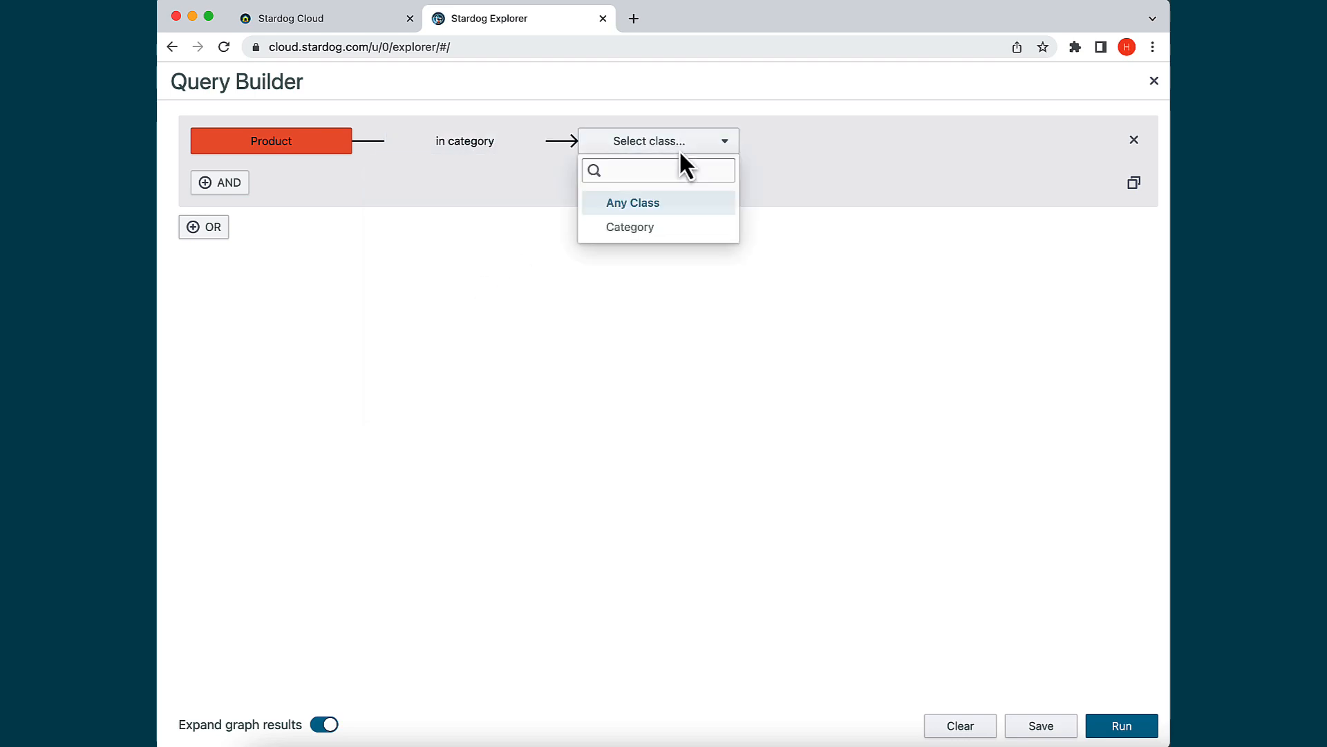
{"action": "left_click", "coordinate": [638, 231]}
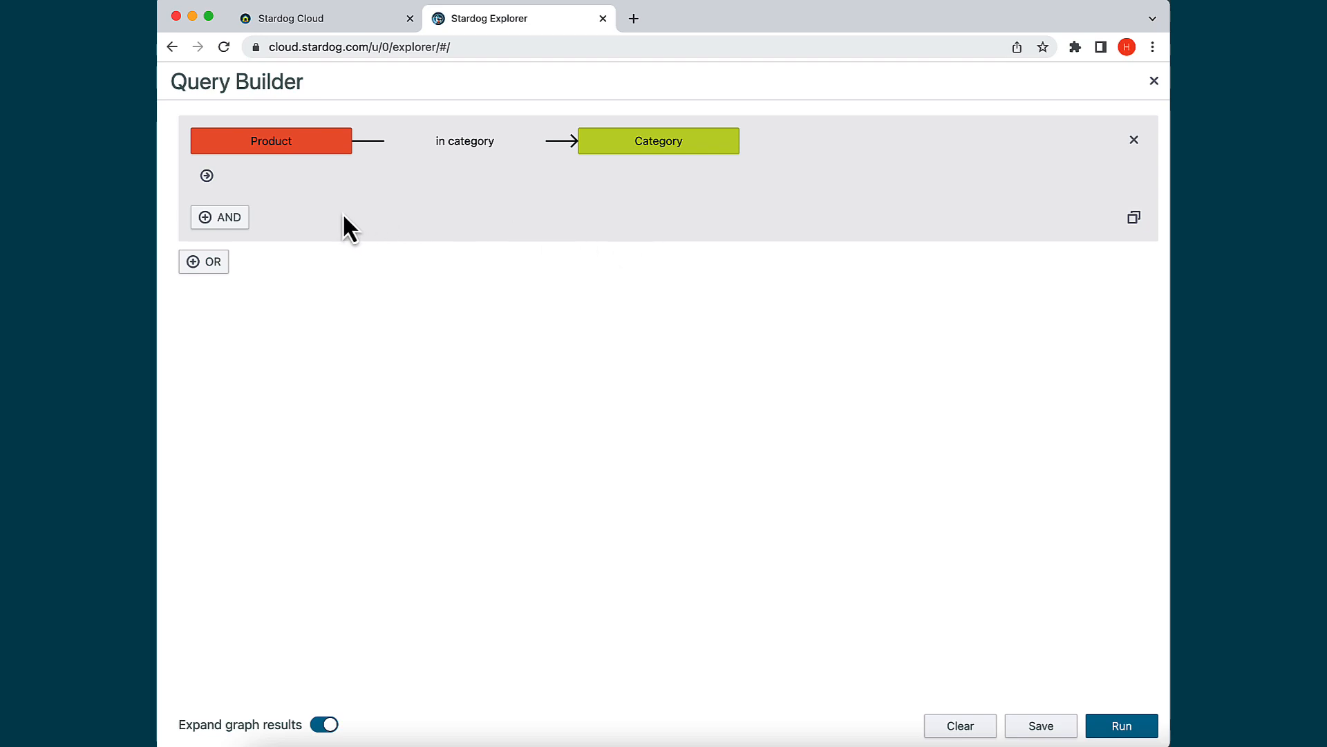
Add a nested condition restricting Category to the Sports instance and run the query
{"action": "left_click", "coordinate": [206, 176]}
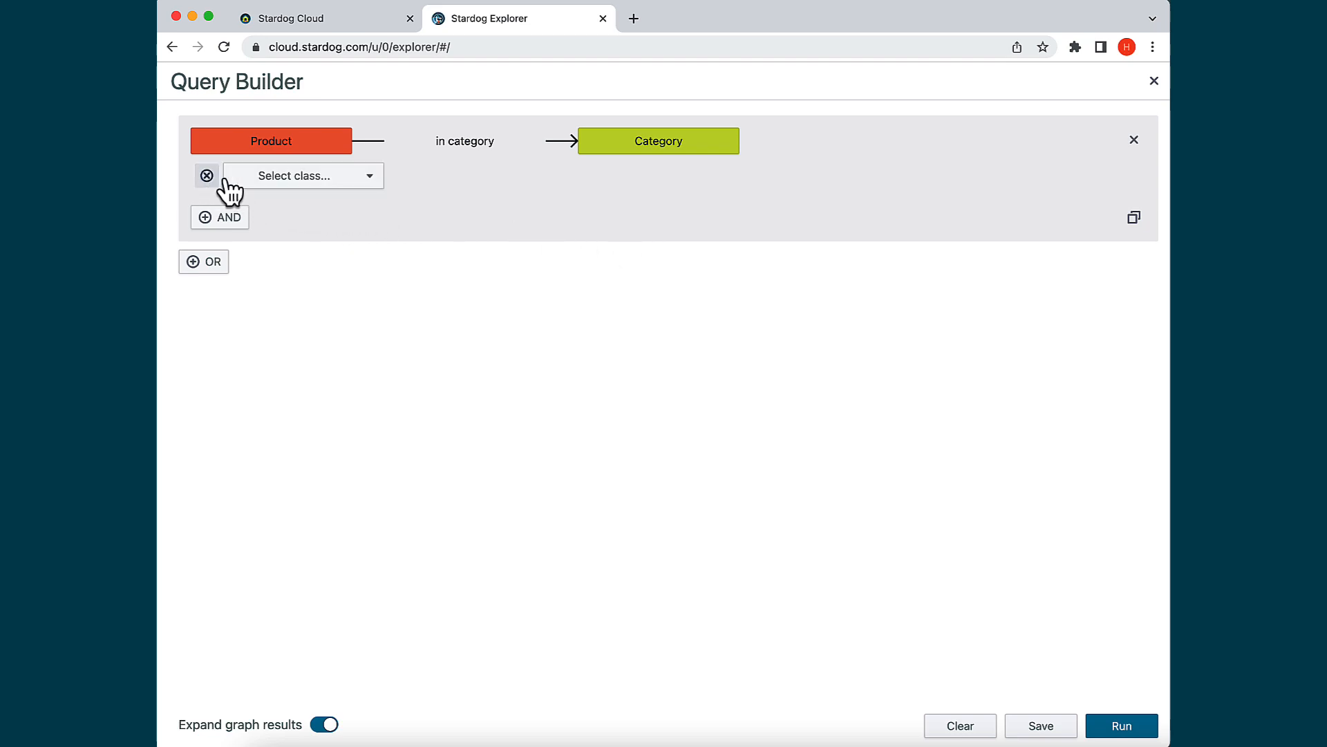
{"action": "left_click", "coordinate": [297, 177]}
{"action": "left_click", "coordinate": [302, 243]}
{"action": "left_click", "coordinate": [536, 181]}
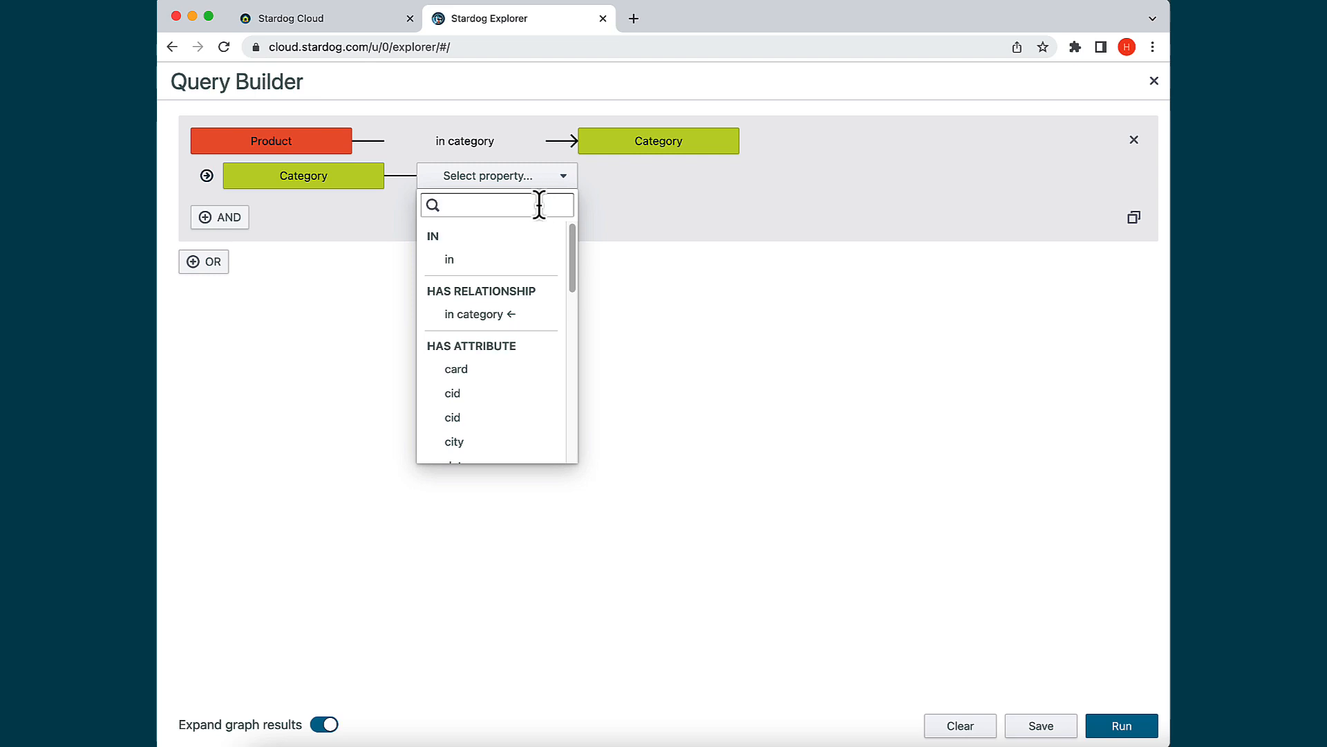
{"action": "left_click", "coordinate": [484, 257]}
{"action": "left_click", "coordinate": [648, 178]}
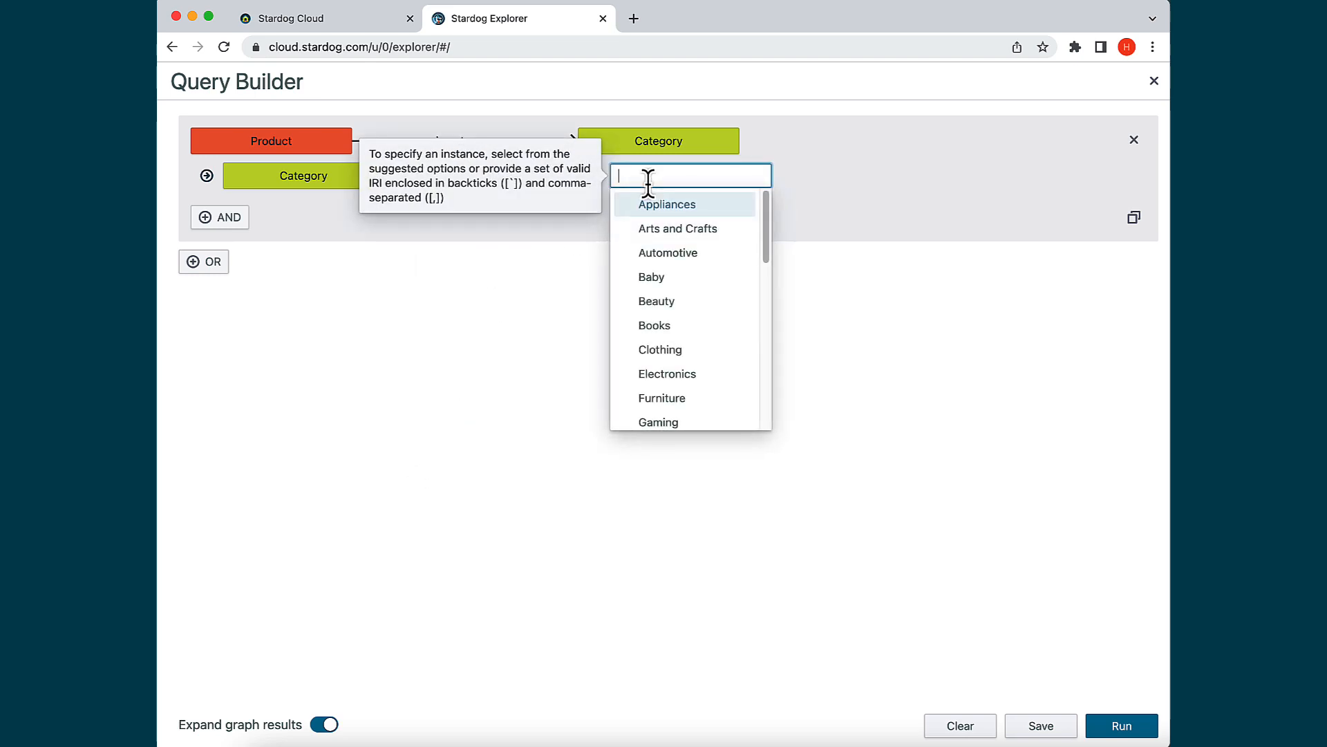
{"action": "left_click_drag", "start_coordinate": [766, 236], "coordinate": [759, 402]}
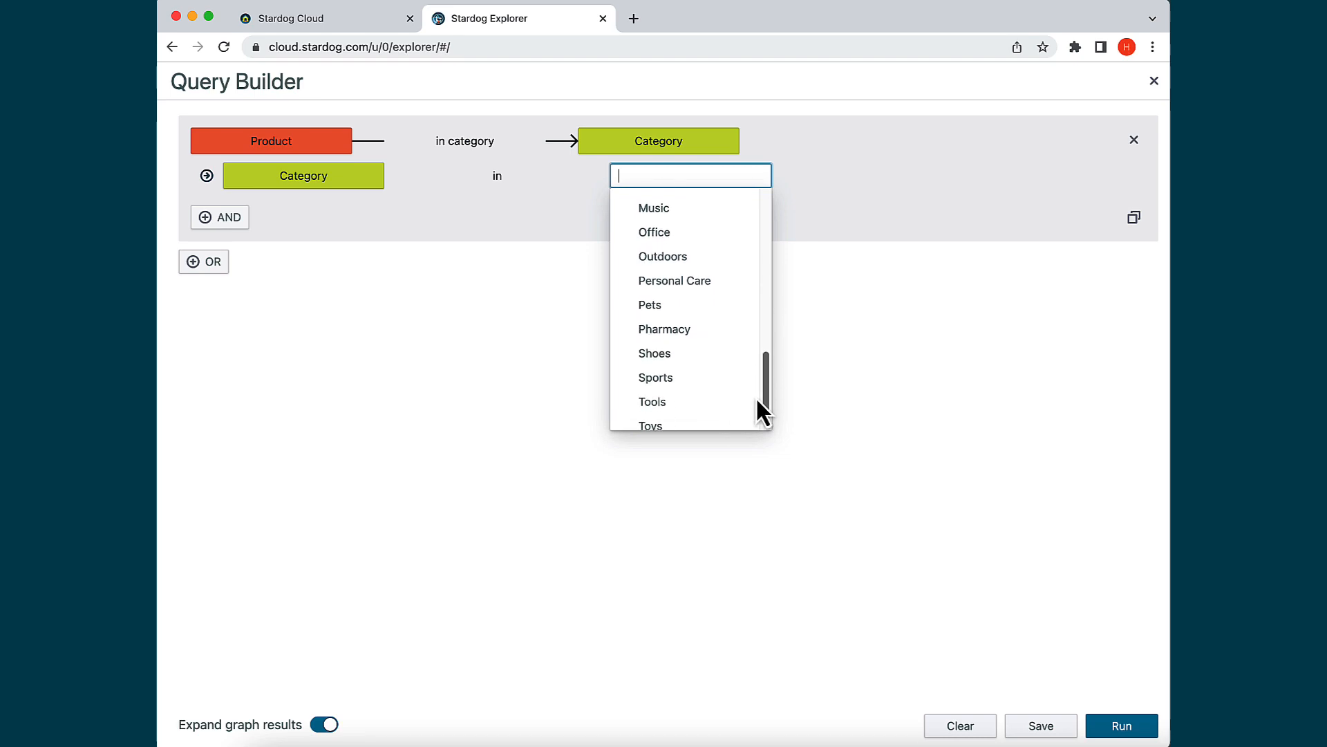
{"action": "left_click", "coordinate": [674, 378]}
{"action": "left_click", "coordinate": [940, 444]}
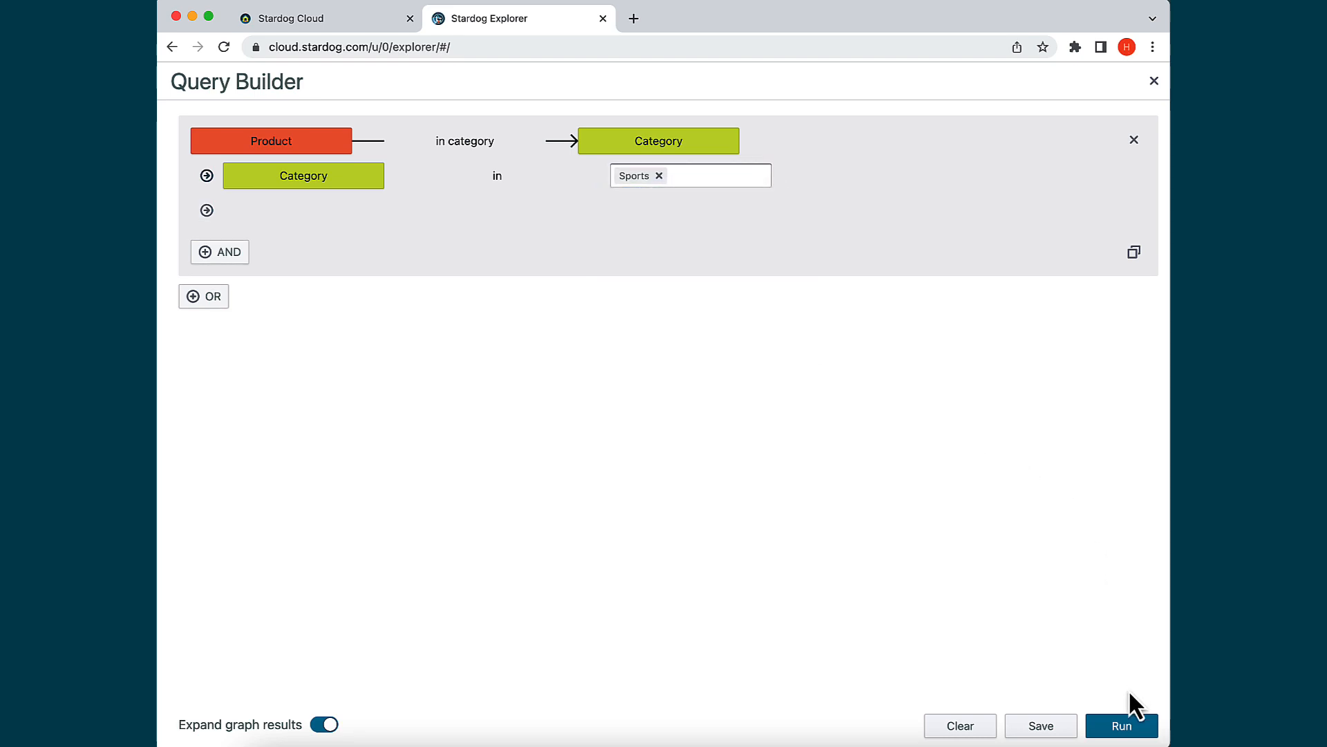
{"action": "left_click", "coordinate": [1121, 726]}
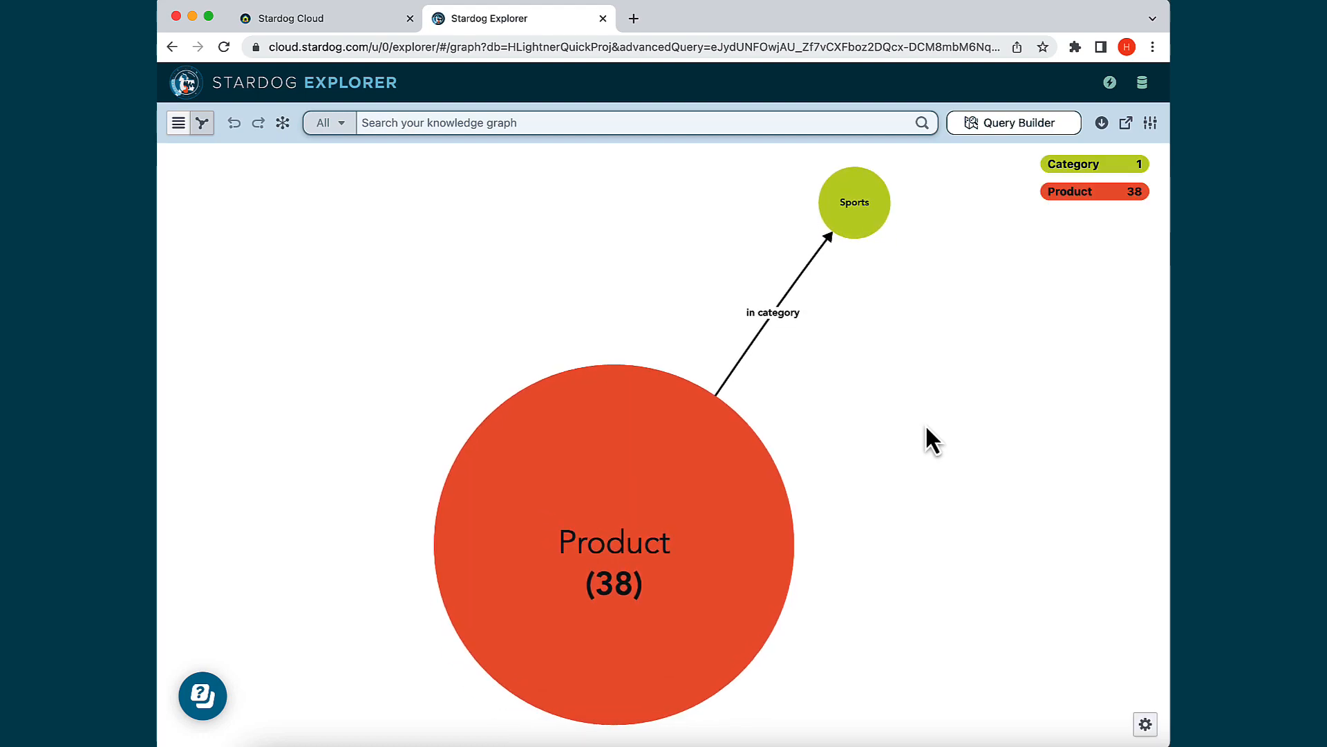
Save the query as a new private query named "prodsinsportscat" and run it
{"action": "left_click", "coordinate": [1015, 124]}
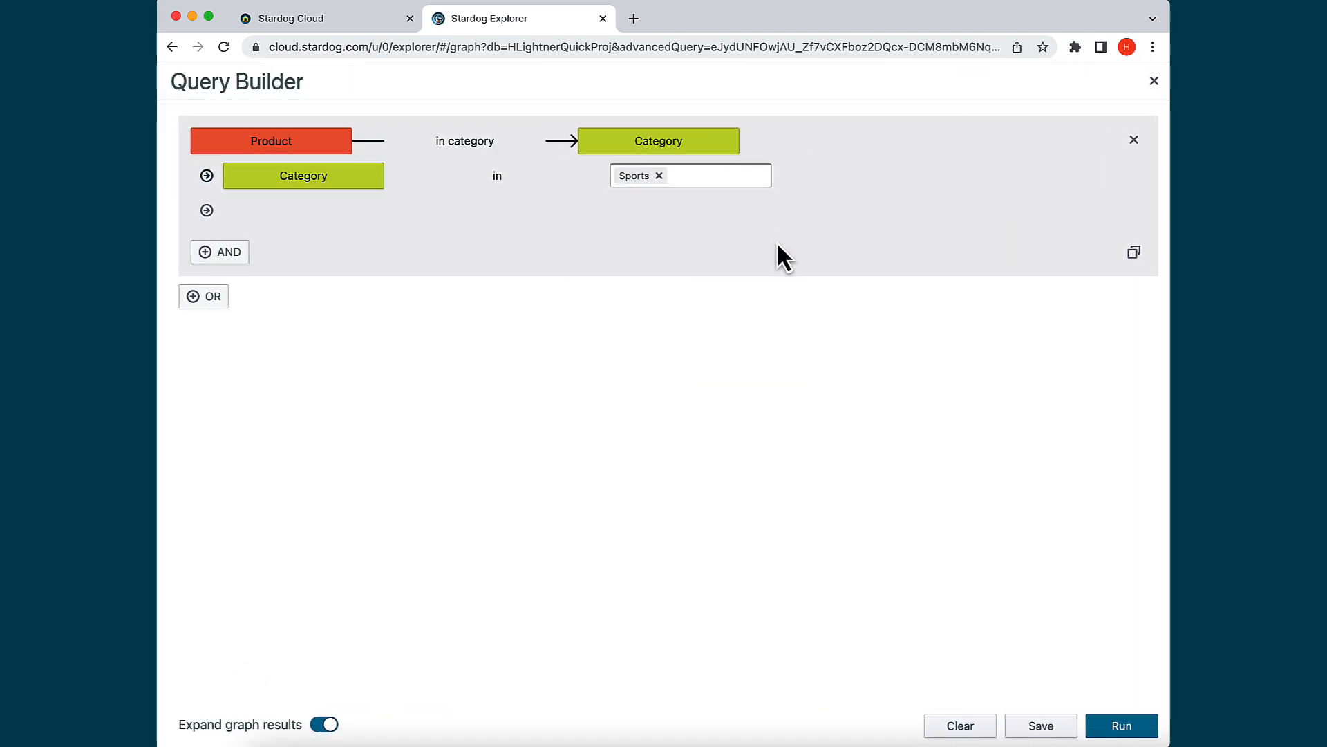
{"action": "left_click", "coordinate": [1042, 726]}
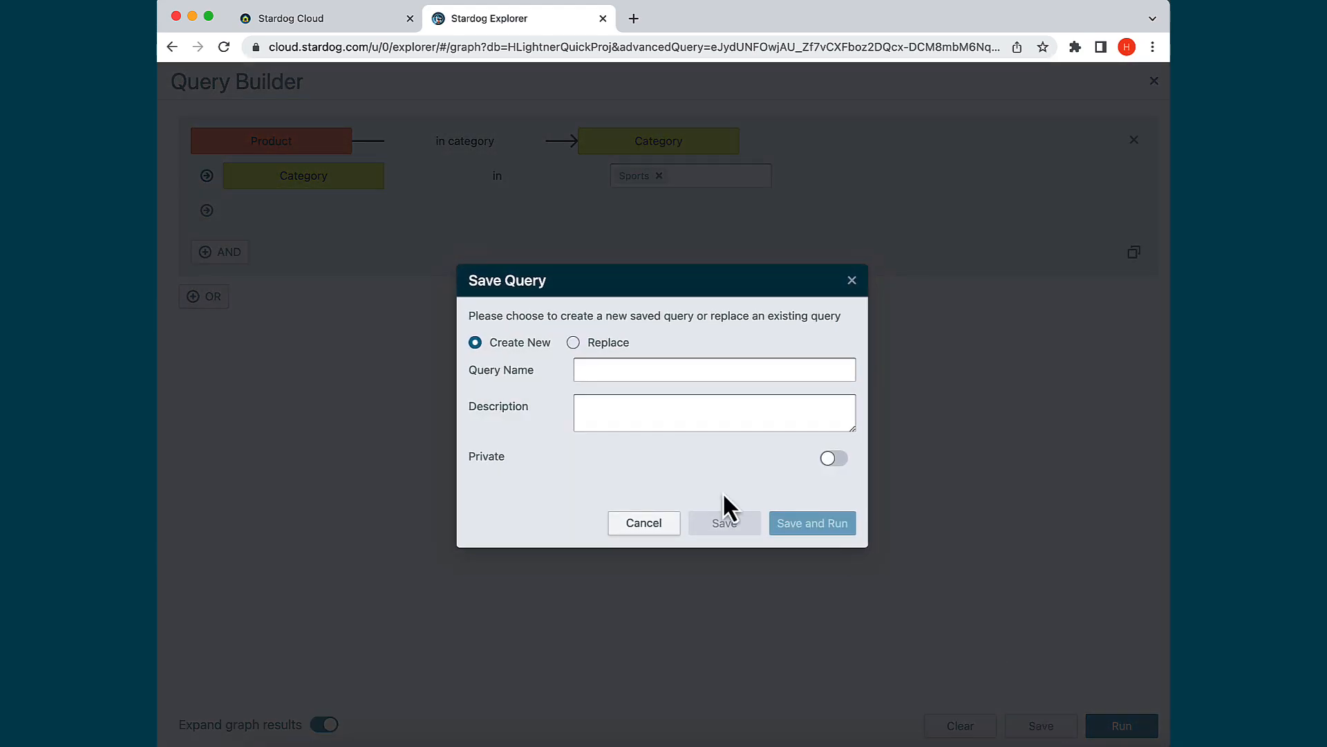
{"action": "left_click", "coordinate": [600, 369]}
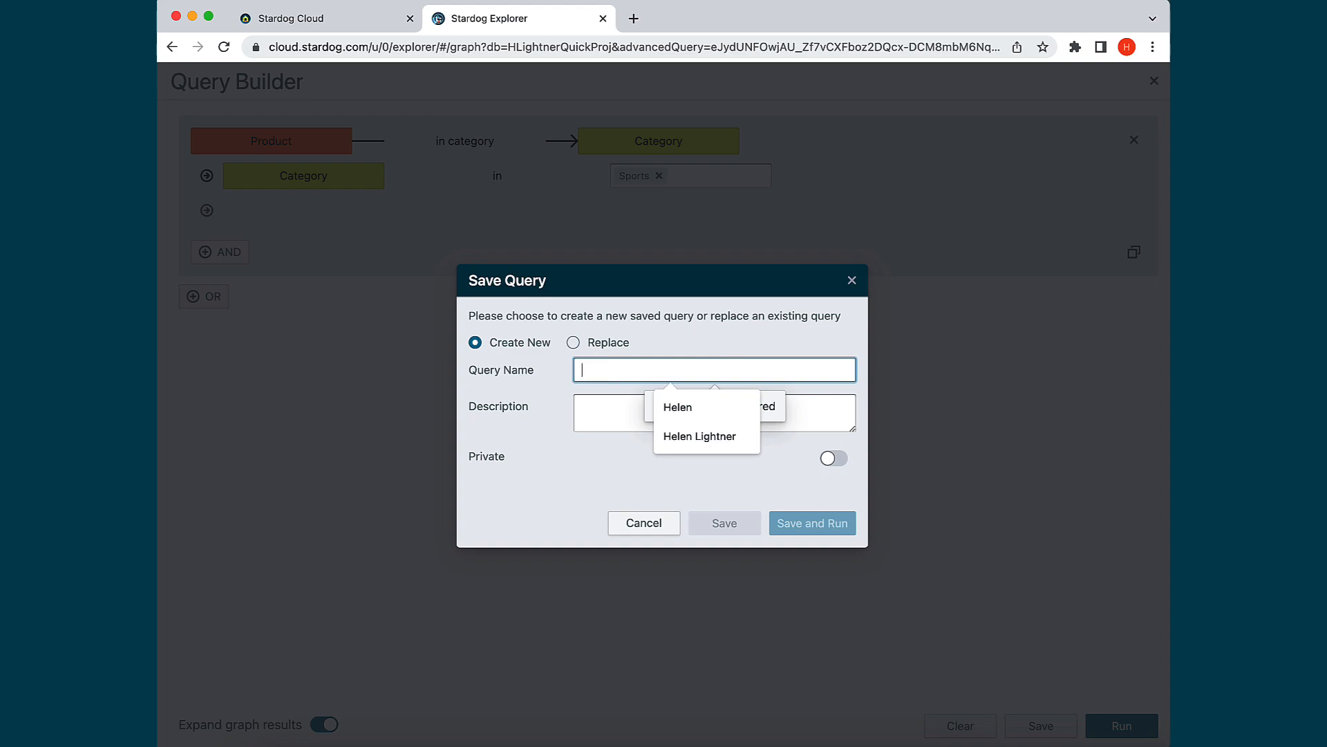
{"action": "type", "text": "prodsinsportscat"}
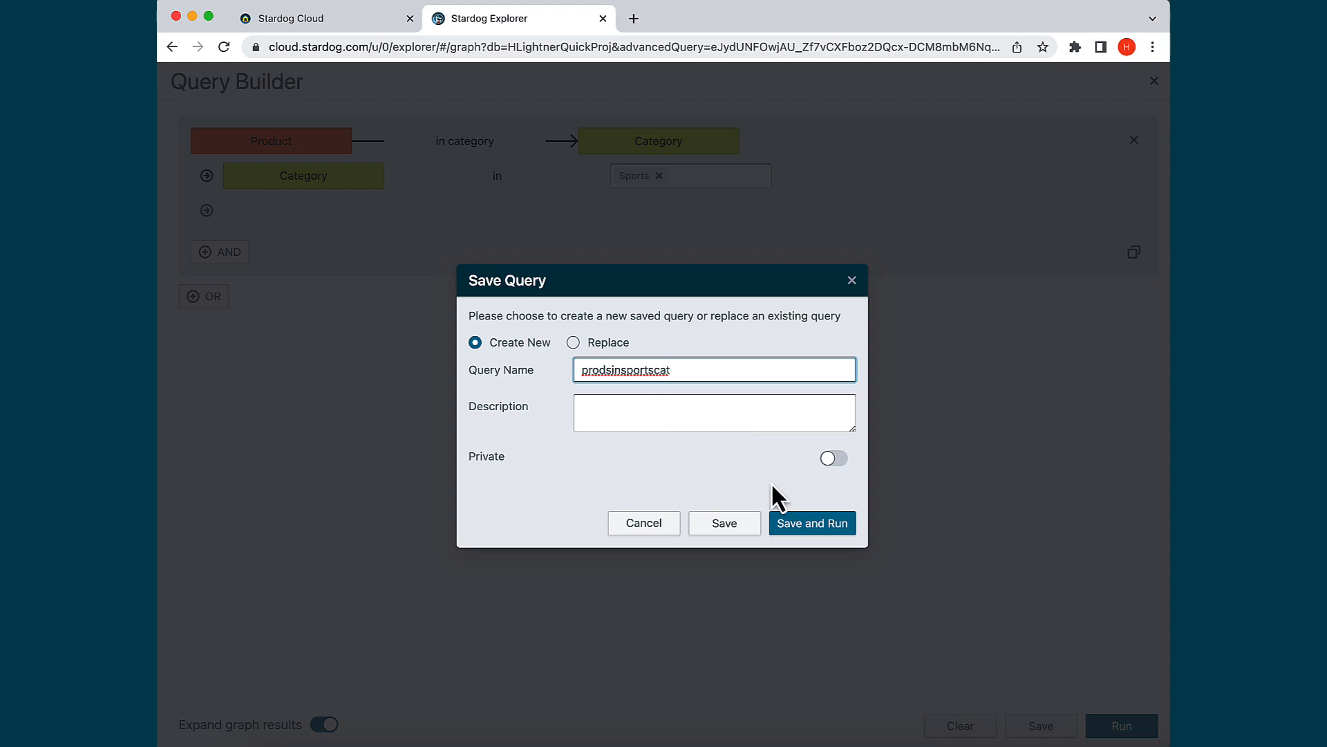
{"action": "left_click", "coordinate": [834, 458]}
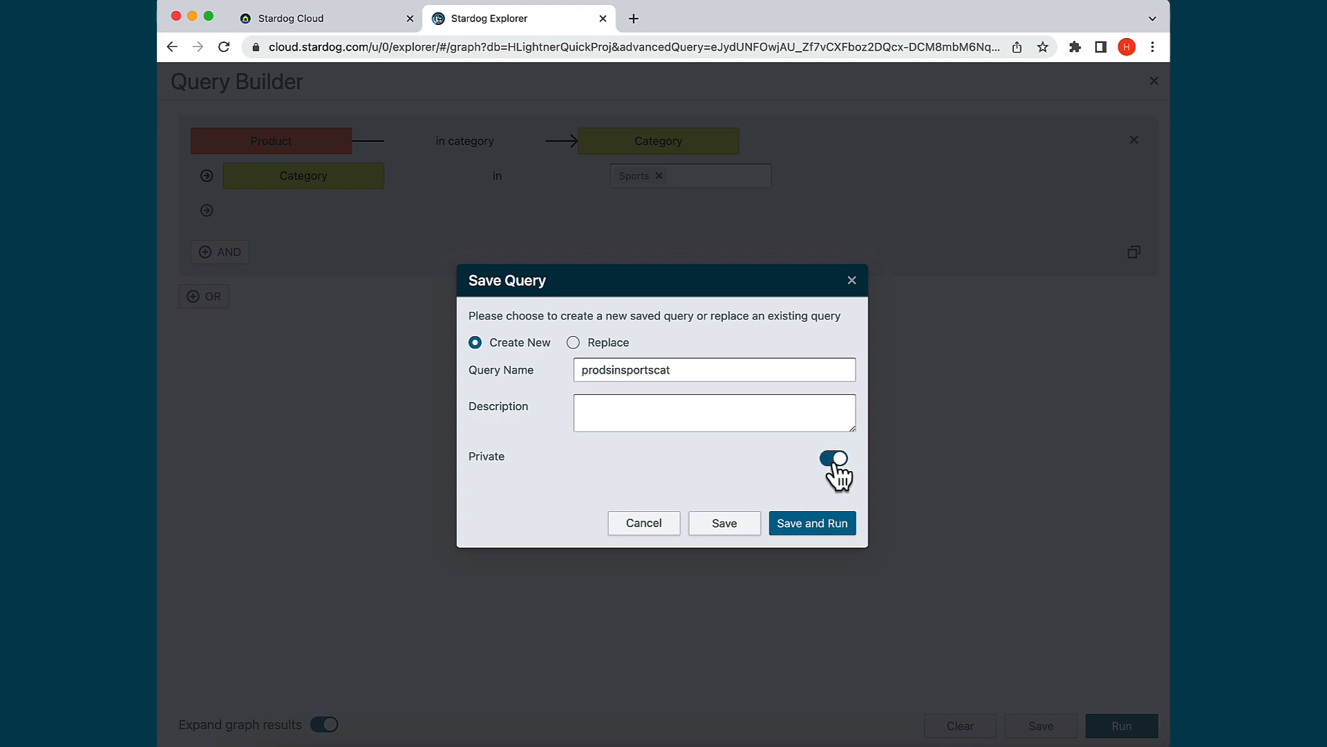
{"action": "left_click", "coordinate": [808, 524]}
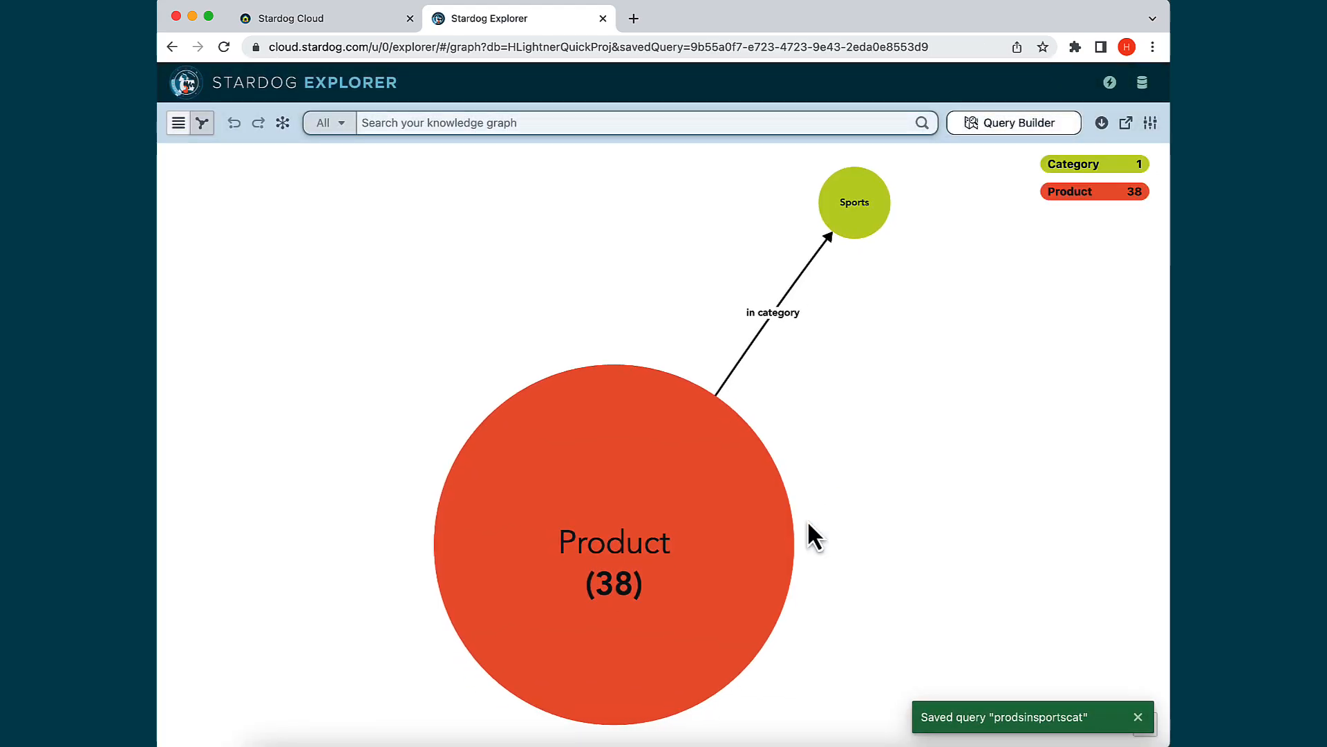
Return to the Explorer home page and open the recent saved query "prodsinsportscat"
{"action": "left_click", "coordinate": [187, 85]}
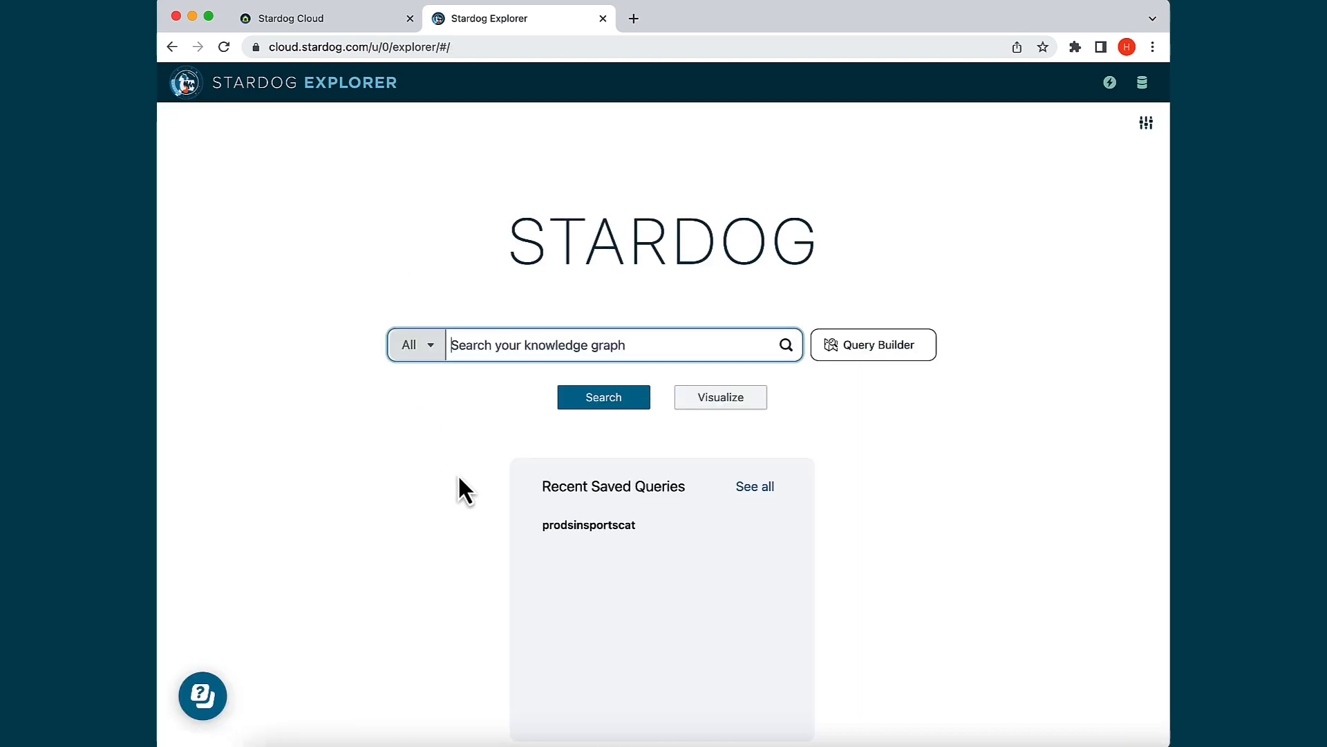
{"action": "left_click", "coordinate": [572, 526]}
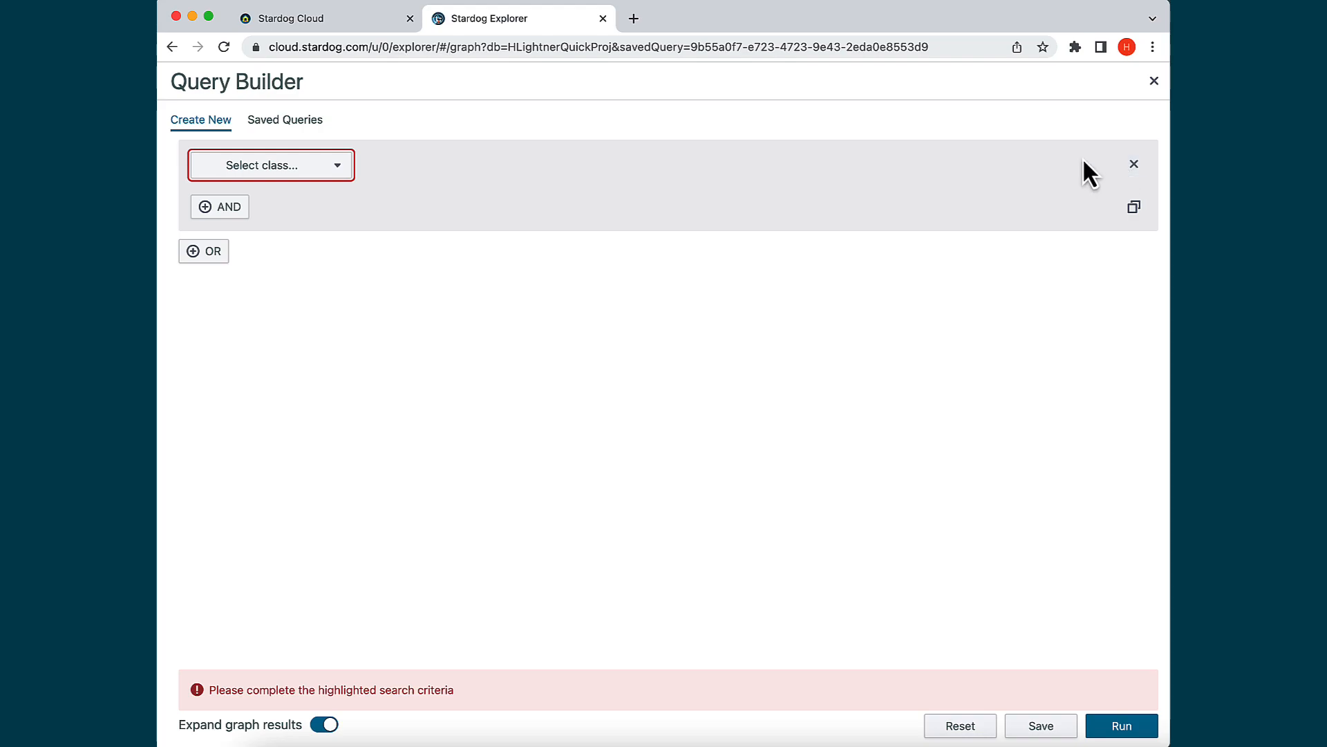
{"action": "left_click", "coordinate": [345, 167]}
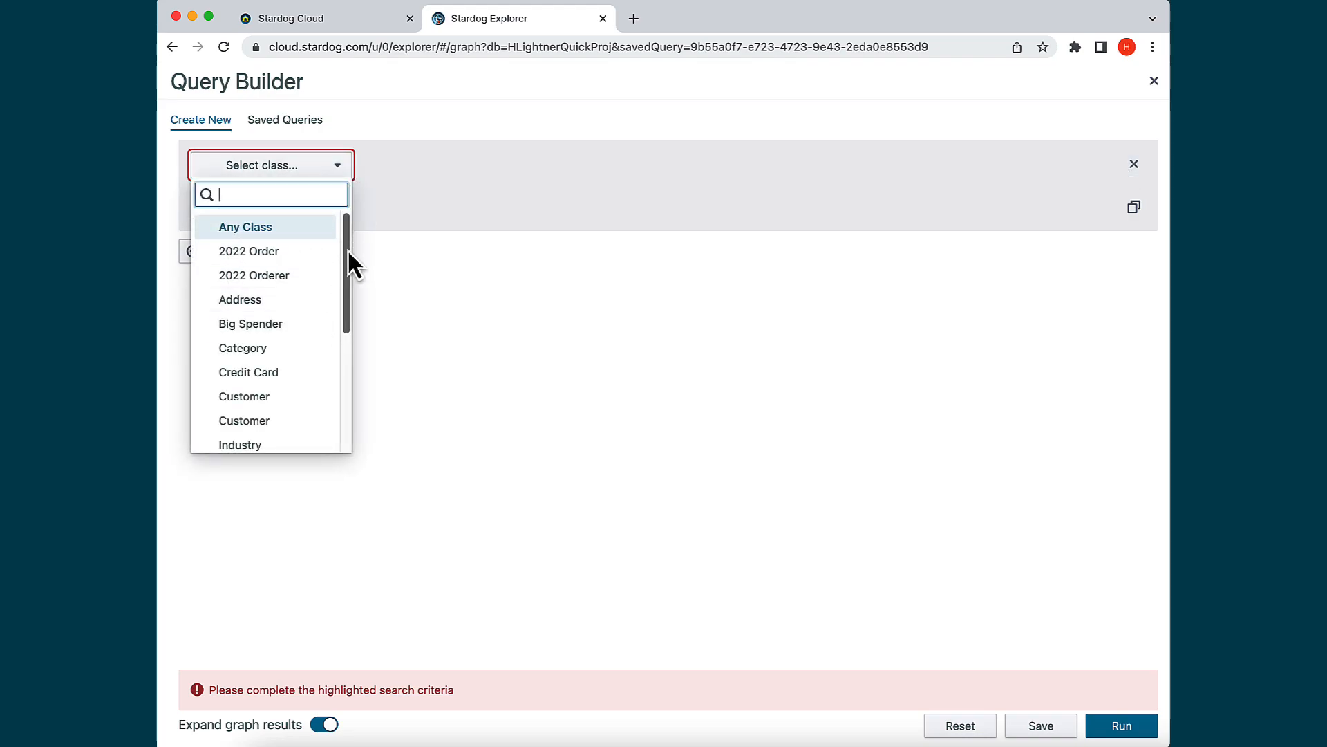
{"action": "scroll", "coordinate": [332, 415], "scroll_direction": "down", "scroll_amount": 5}
{"action": "left_click", "coordinate": [261, 341]}
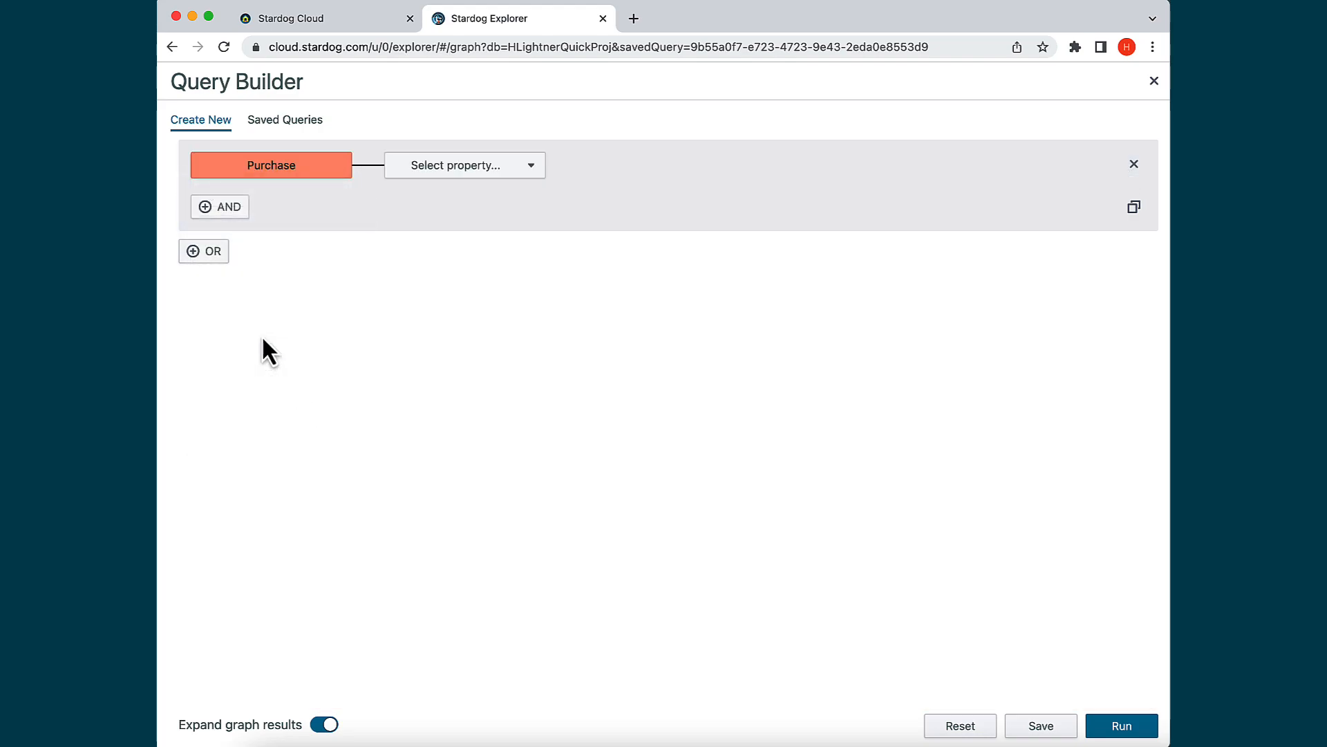
Set the new query's pattern to Product linked to the Order class through the incoming purchased relationship
{"action": "left_click", "coordinate": [332, 183]}
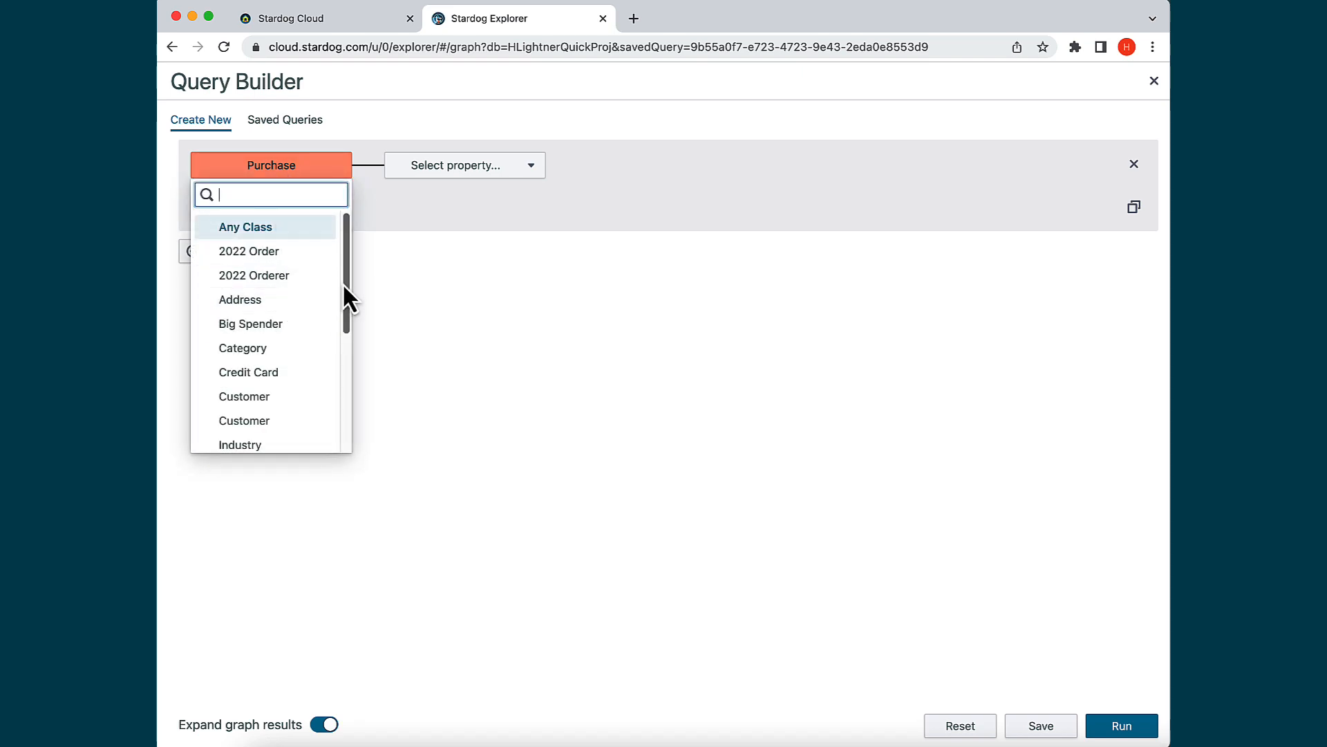
{"action": "scroll", "coordinate": [339, 283], "scroll_direction": "down", "scroll_amount": 5}
{"action": "left_click", "coordinate": [255, 317]}
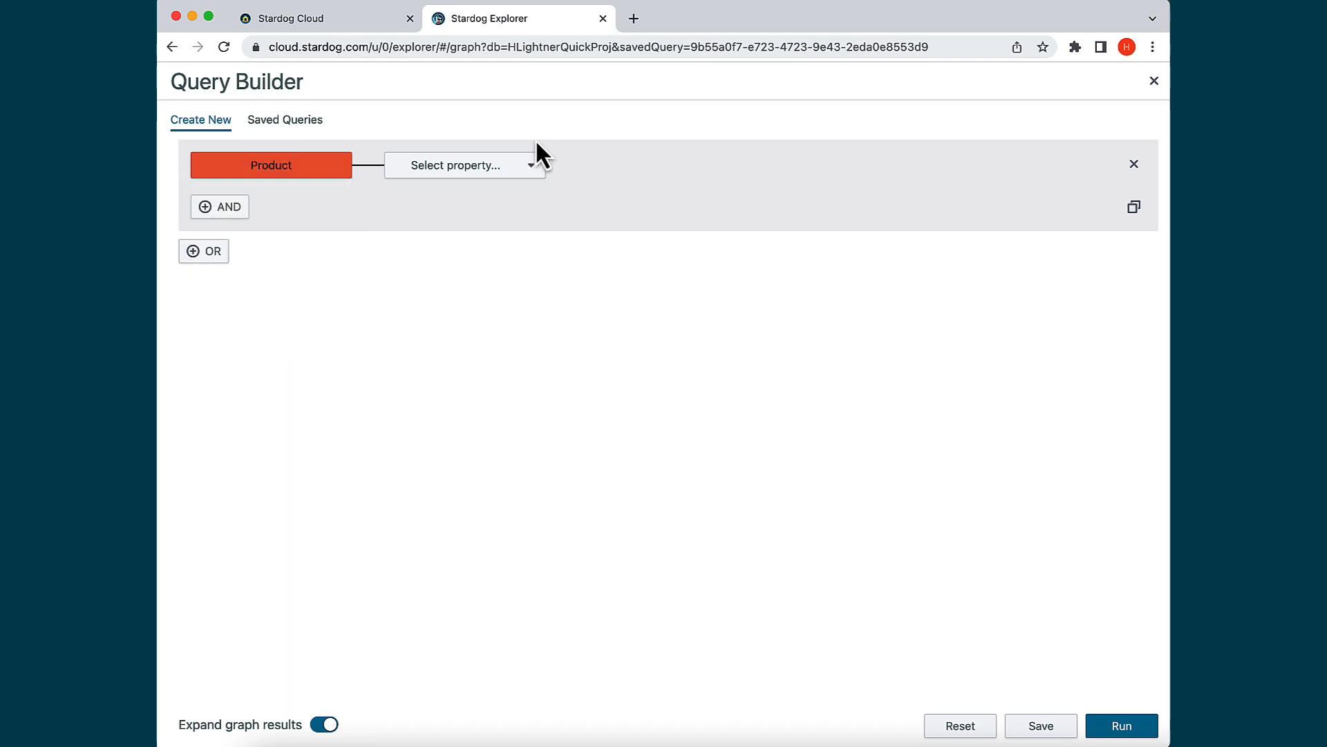
{"action": "left_click", "coordinate": [507, 166]}
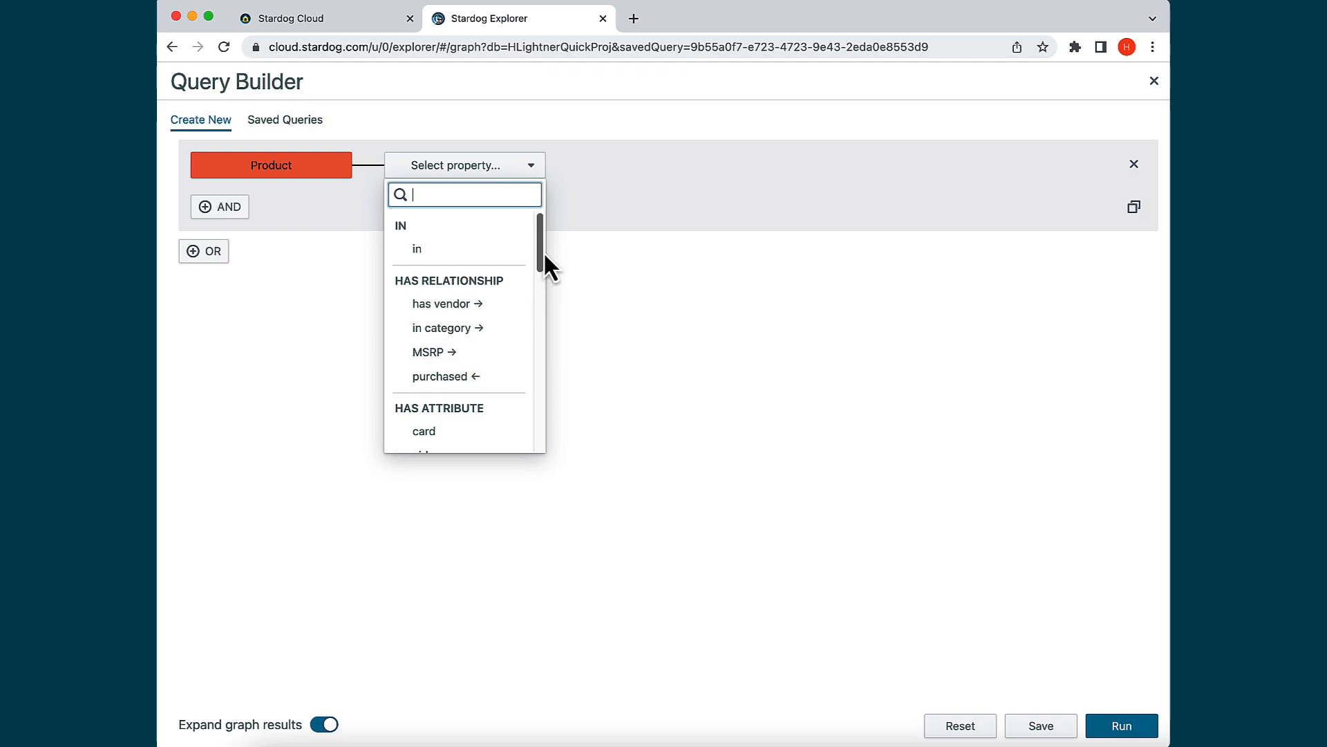
{"action": "scroll", "coordinate": [539, 256], "scroll_direction": "down", "scroll_amount": 2}
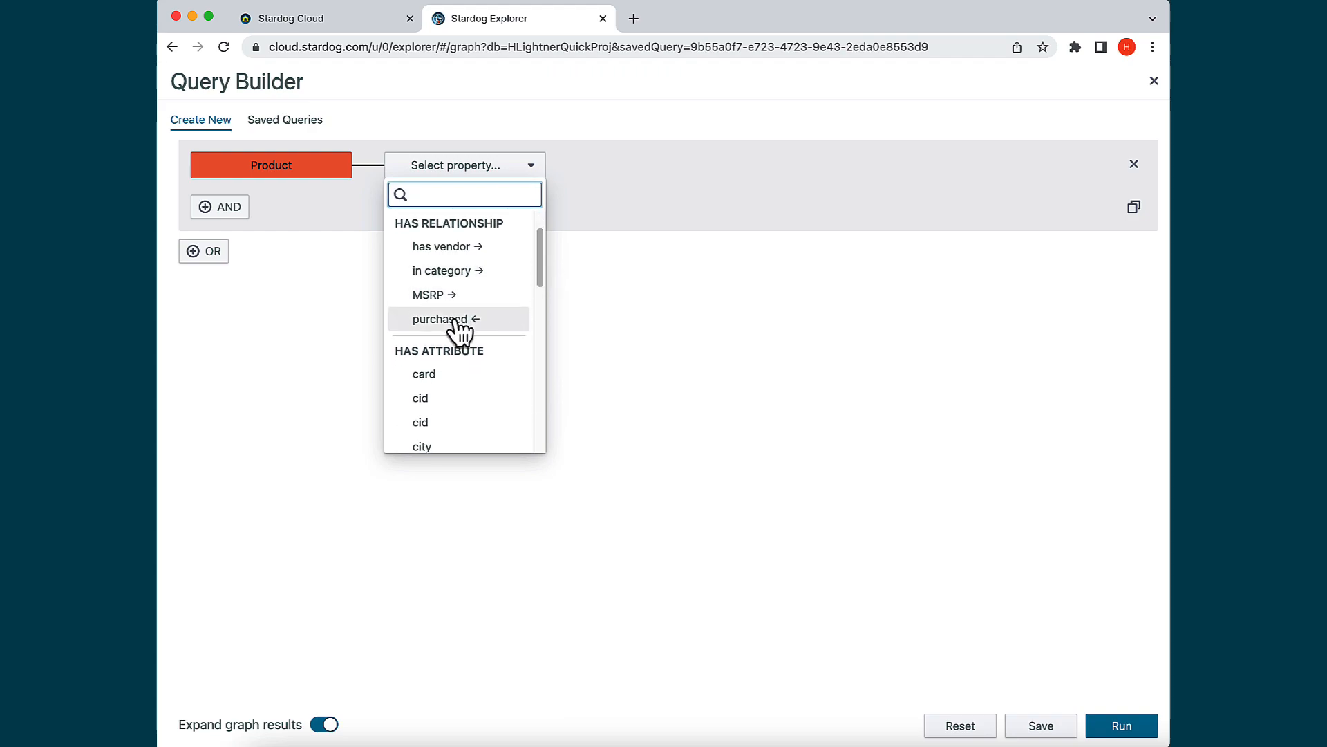
{"action": "left_click", "coordinate": [457, 318]}
{"action": "left_click", "coordinate": [623, 166]}
{"action": "left_click", "coordinate": [622, 298]}
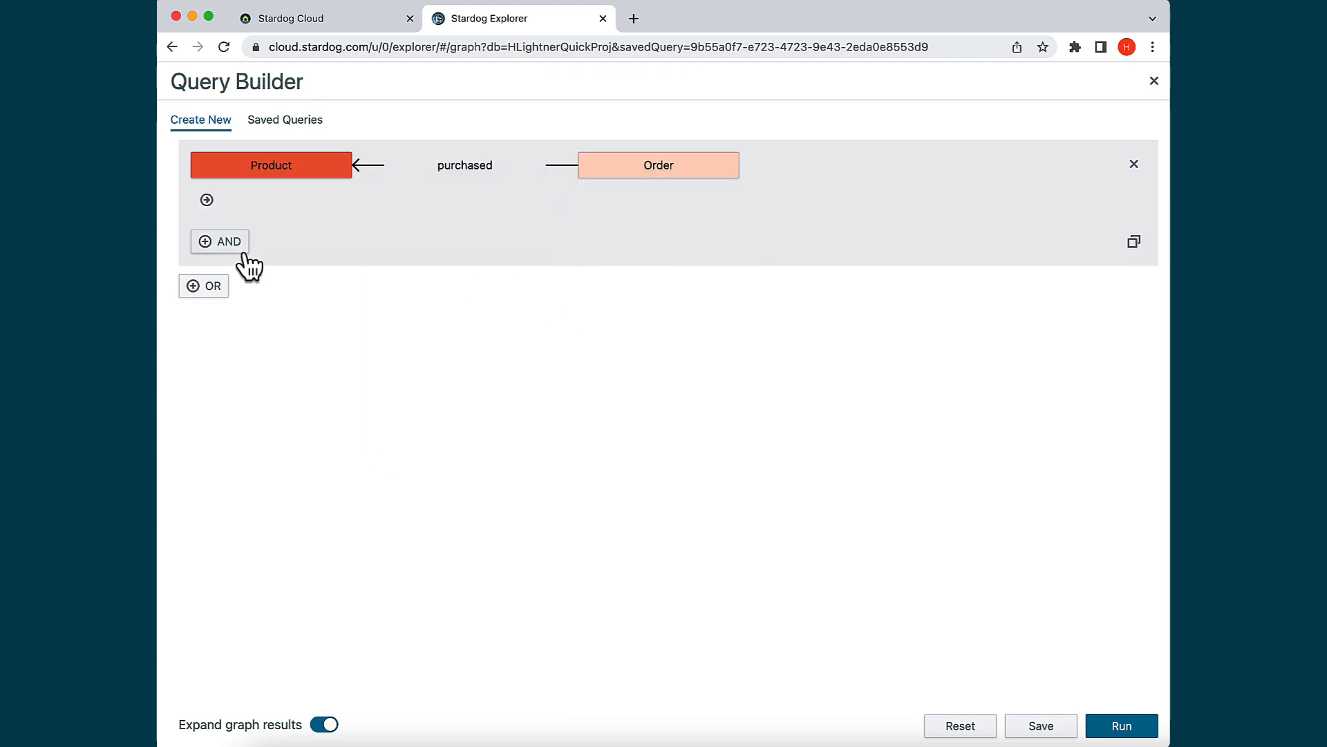
Add a nested condition on the Order class using its date purchased attribute
{"action": "left_click", "coordinate": [207, 201]}
{"action": "left_click", "coordinate": [275, 202]}
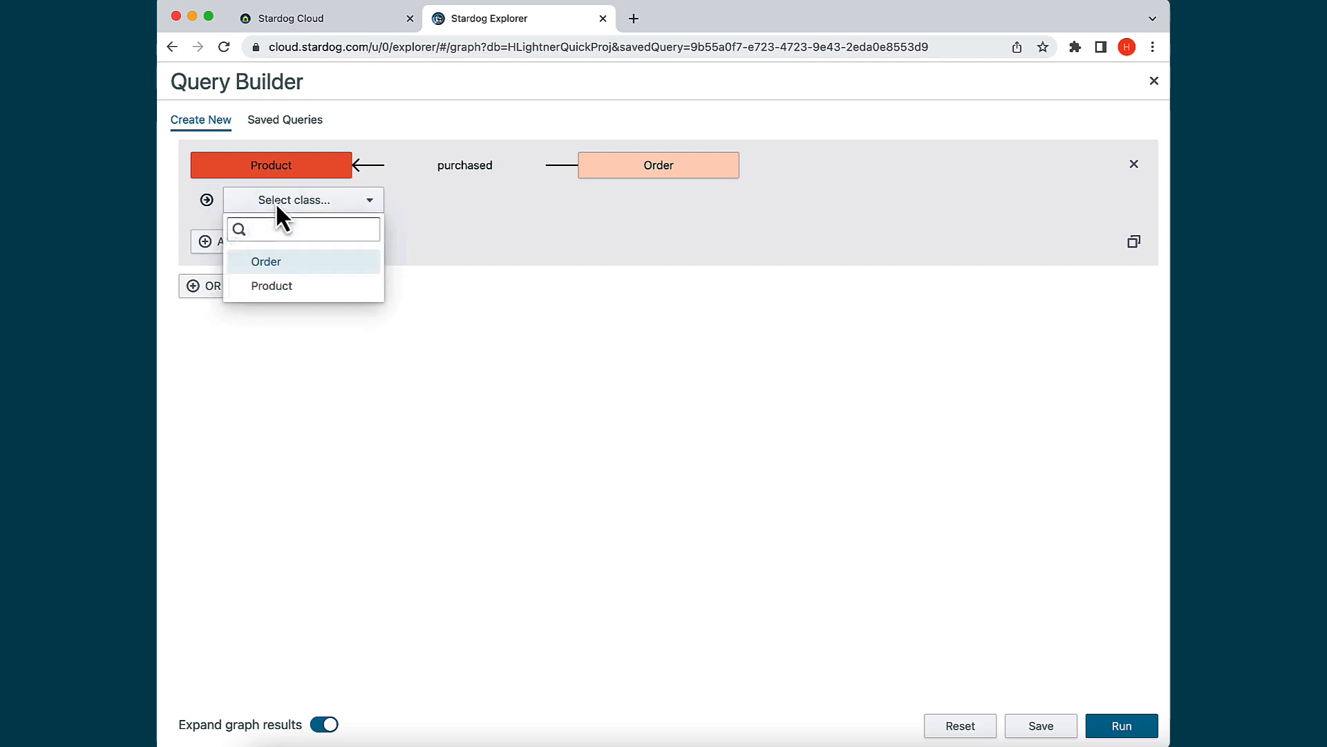
{"action": "left_click", "coordinate": [281, 263]}
{"action": "left_click", "coordinate": [469, 202]}
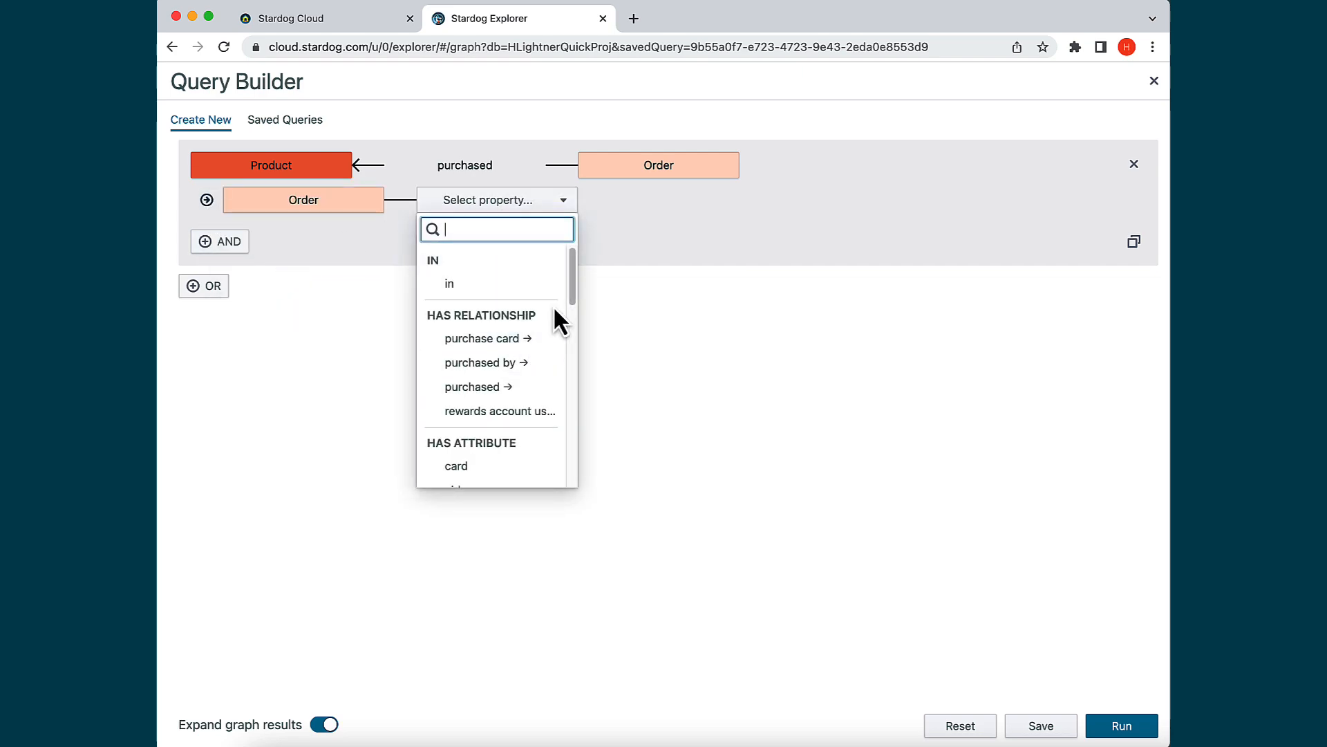
{"action": "left_click_drag", "start_coordinate": [578, 275], "coordinate": [558, 345]}
{"action": "left_click", "coordinate": [524, 315]}
Restrict the Order's date purchased to after or on 01/01/2022
{"action": "left_click", "coordinate": [631, 202]}
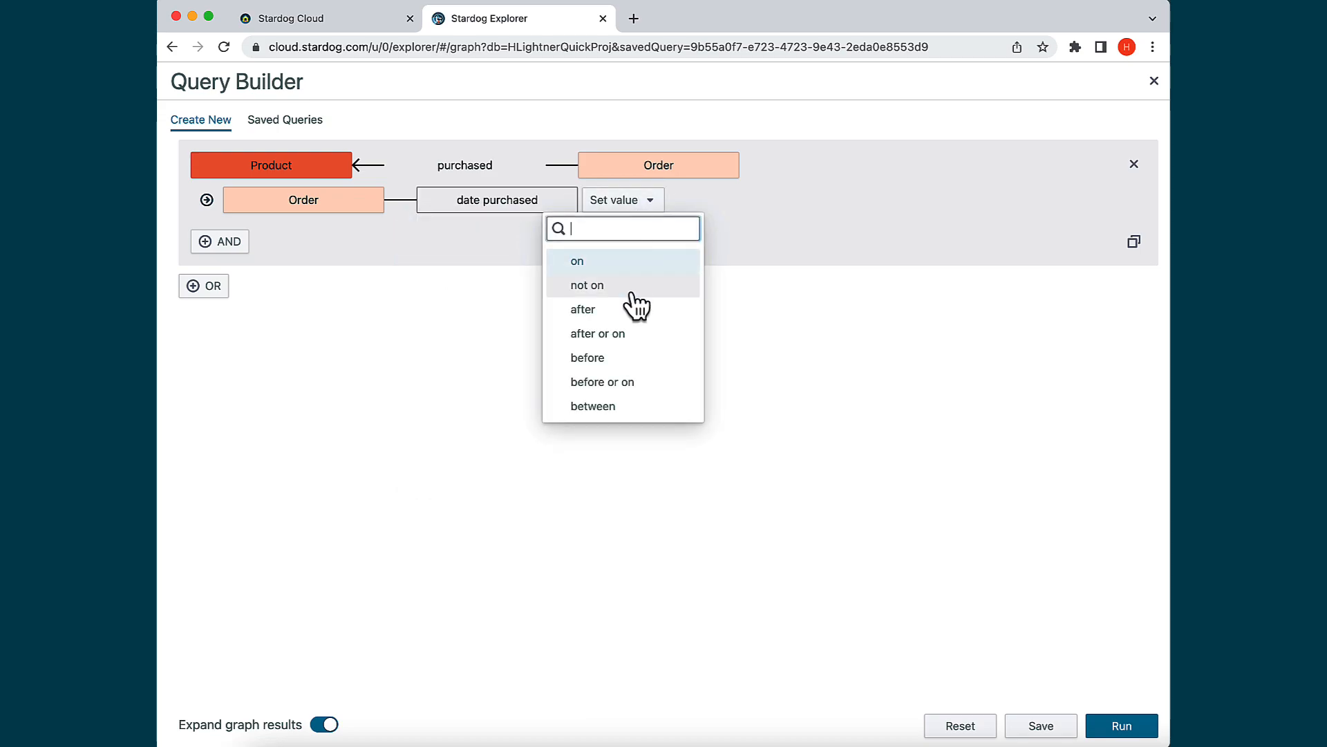
{"action": "left_click", "coordinate": [608, 334]}
{"action": "left_click", "coordinate": [723, 201]}
{"action": "type", "text": "jan"}
{"action": "key", "text": "BackSpace"}
{"action": "type", "text": "01/01/290"}
{"action": "key", "text": "BackSpace"}
{"action": "type", "text": "022"}
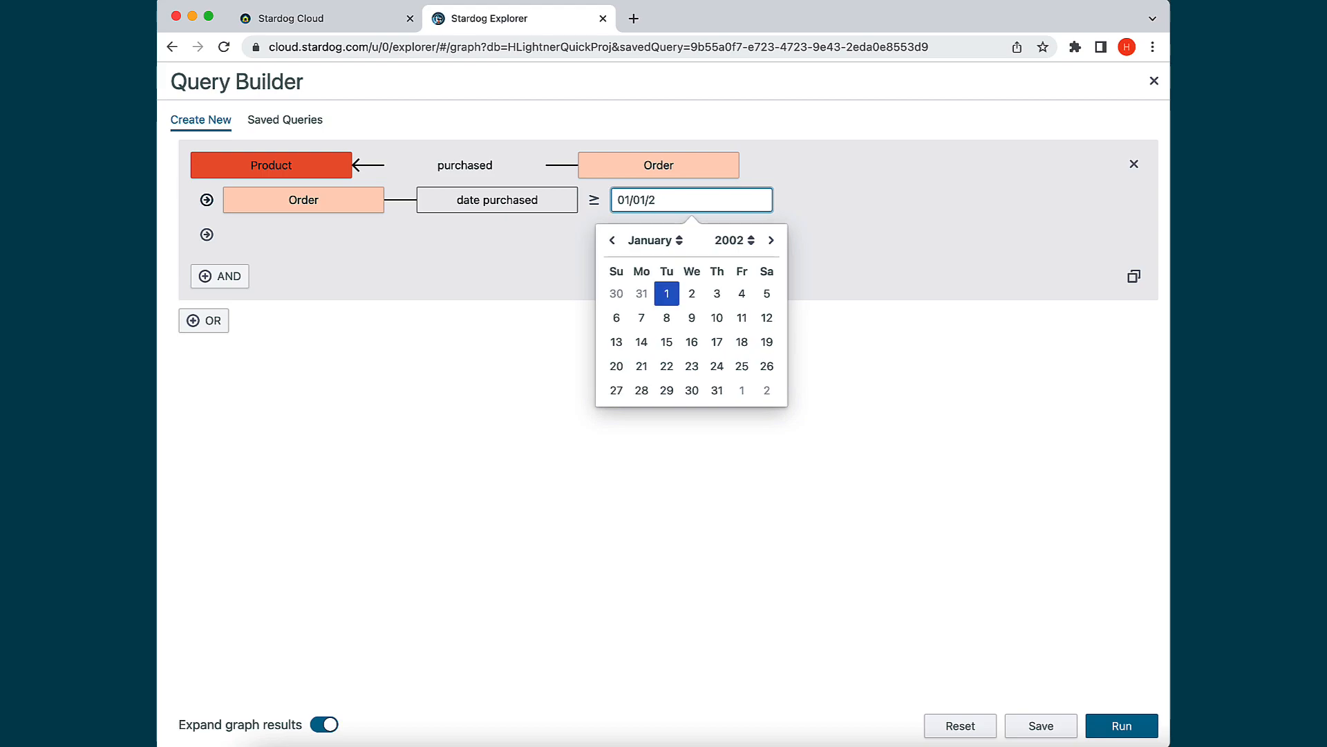
{"action": "key", "text": "Return"}
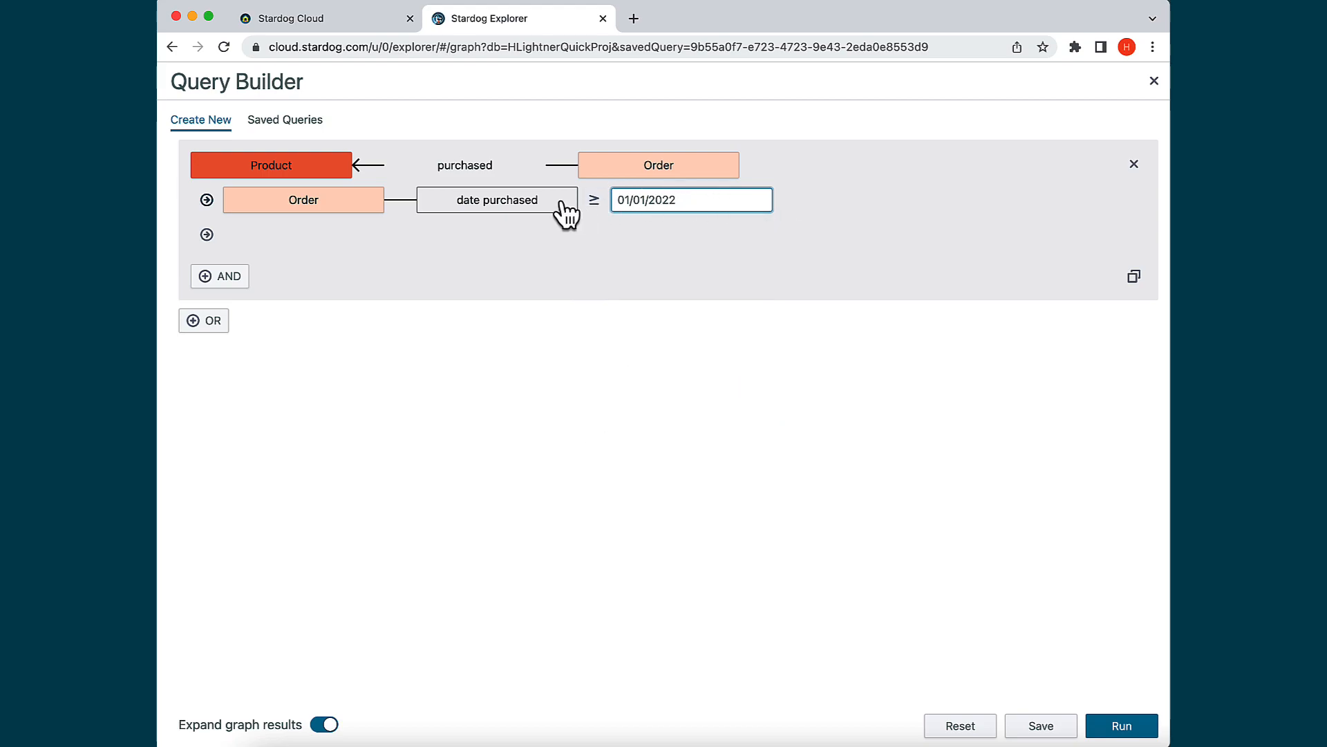
Add a nested condition linking the Order class to the Customer class through the outgoing purchased by relationship
{"action": "left_click", "coordinate": [207, 235]}
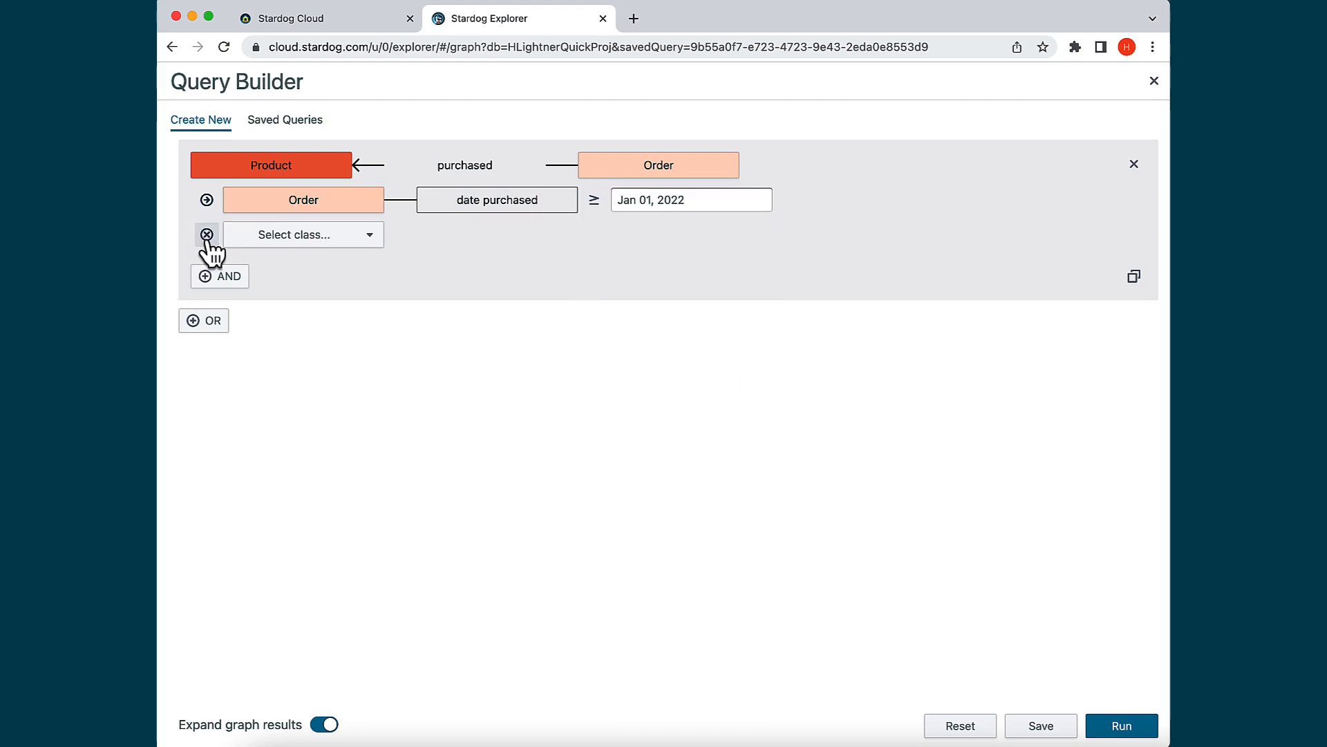
{"action": "left_click", "coordinate": [309, 238]}
{"action": "left_click", "coordinate": [269, 297]}
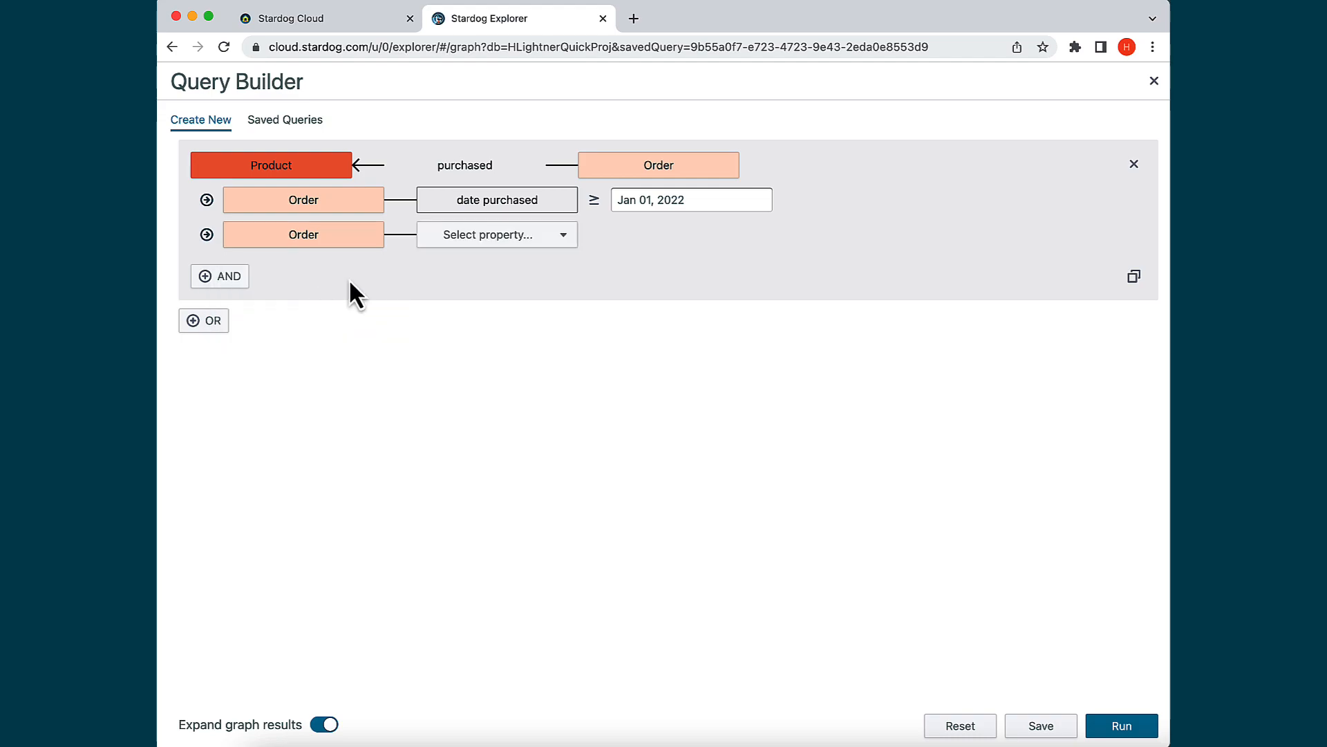
{"action": "left_click", "coordinate": [537, 238]}
{"action": "left_click", "coordinate": [509, 395]}
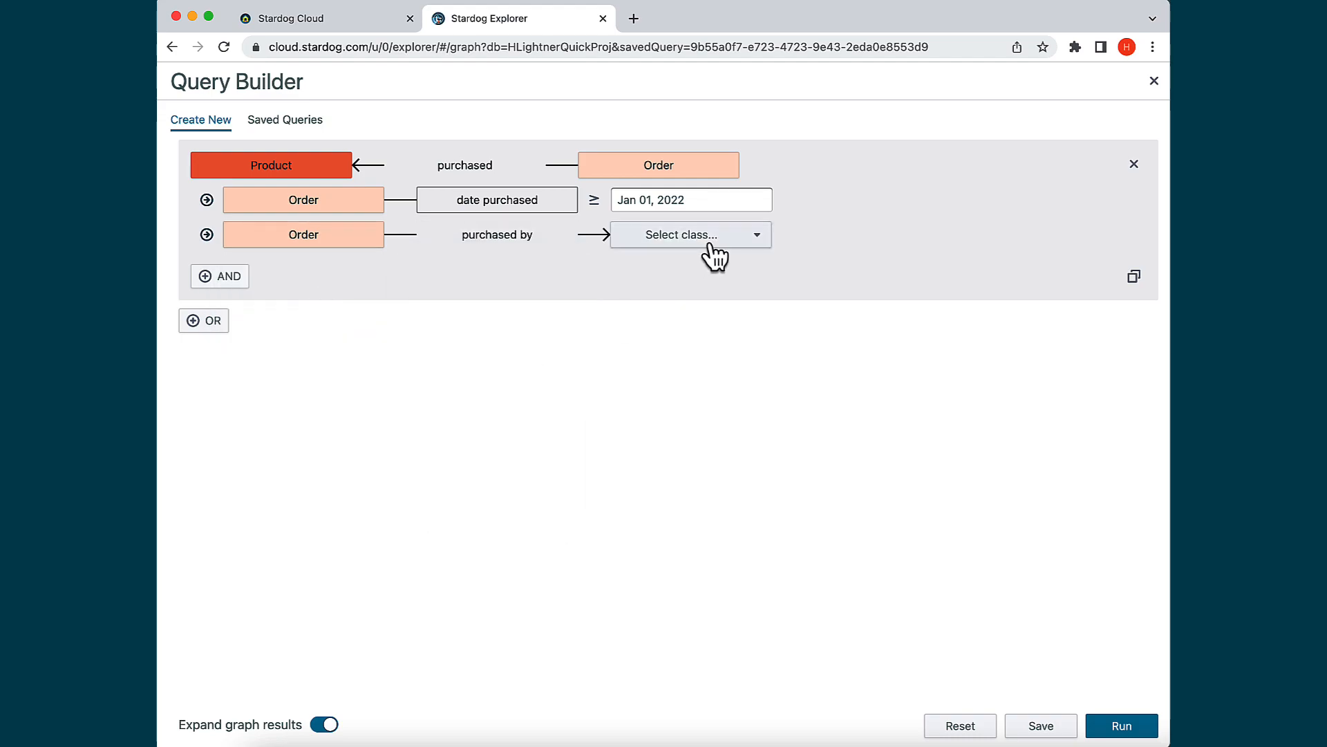
{"action": "left_click", "coordinate": [710, 246]}
{"action": "left_click", "coordinate": [657, 370]}
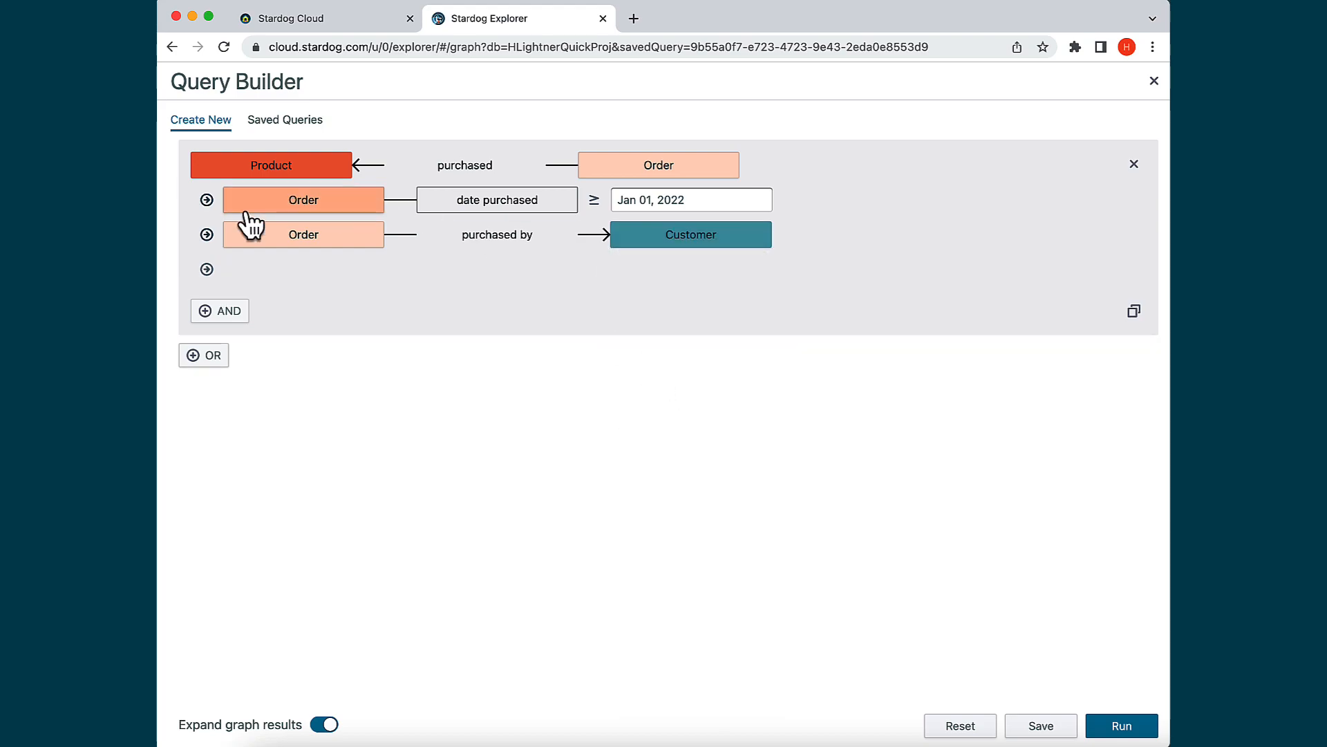
Add a condition linking Customer to a new instance of Order through the incoming purchased by relationship
{"action": "left_click", "coordinate": [206, 269]}
{"action": "left_click", "coordinate": [275, 273]}
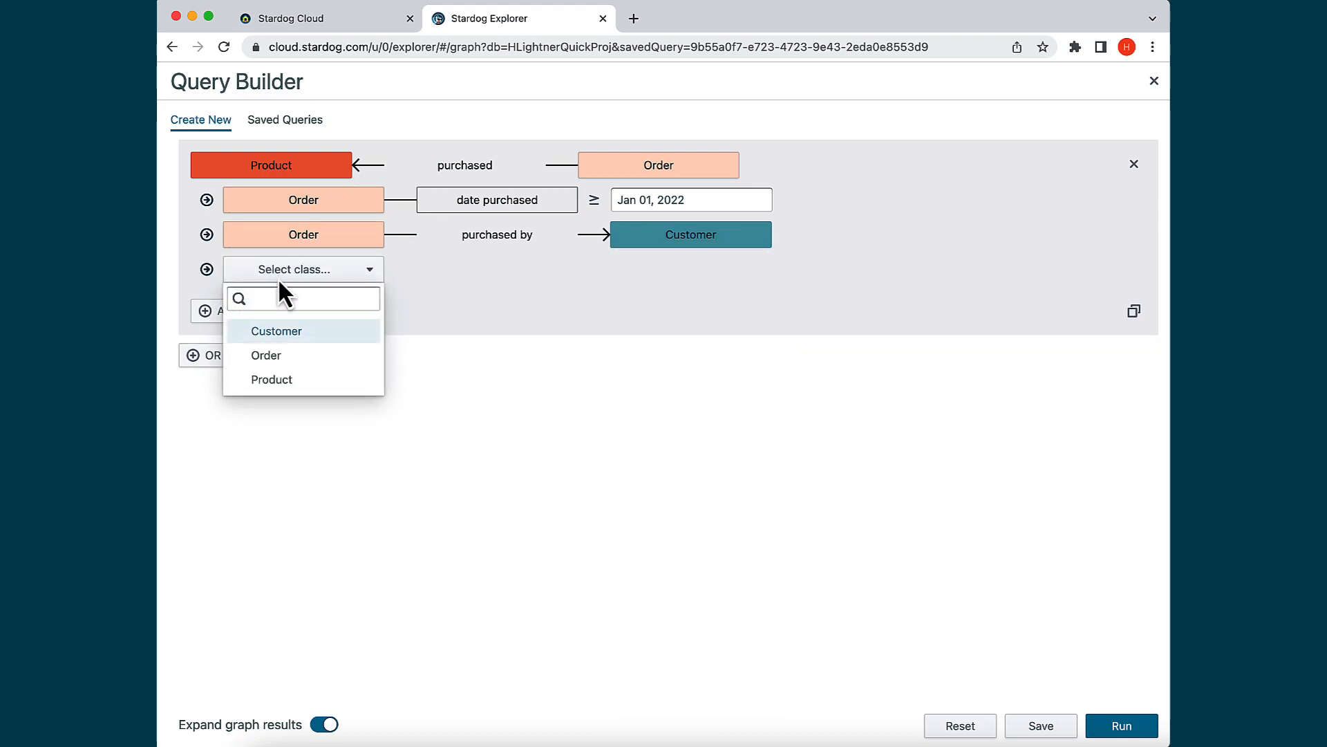
{"action": "left_click", "coordinate": [287, 330]}
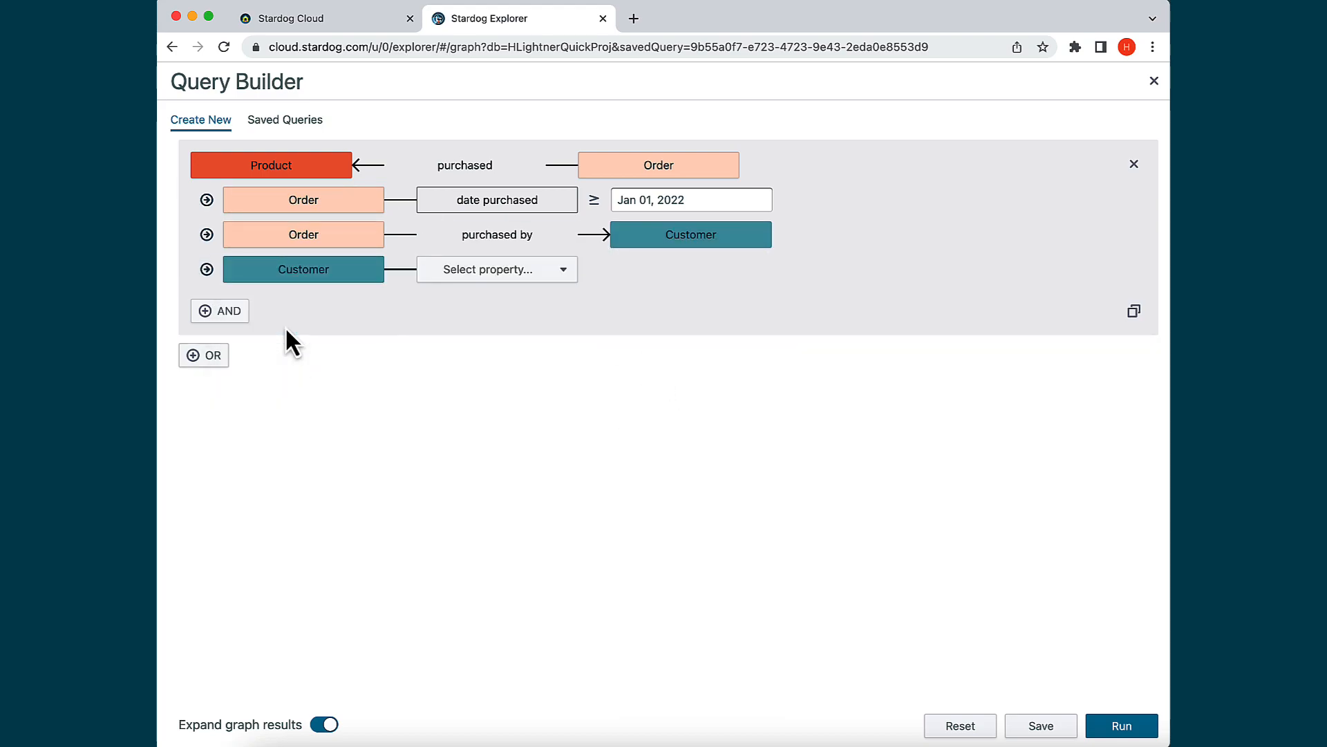
{"action": "left_click", "coordinate": [550, 277]}
{"action": "left_click", "coordinate": [512, 484]}
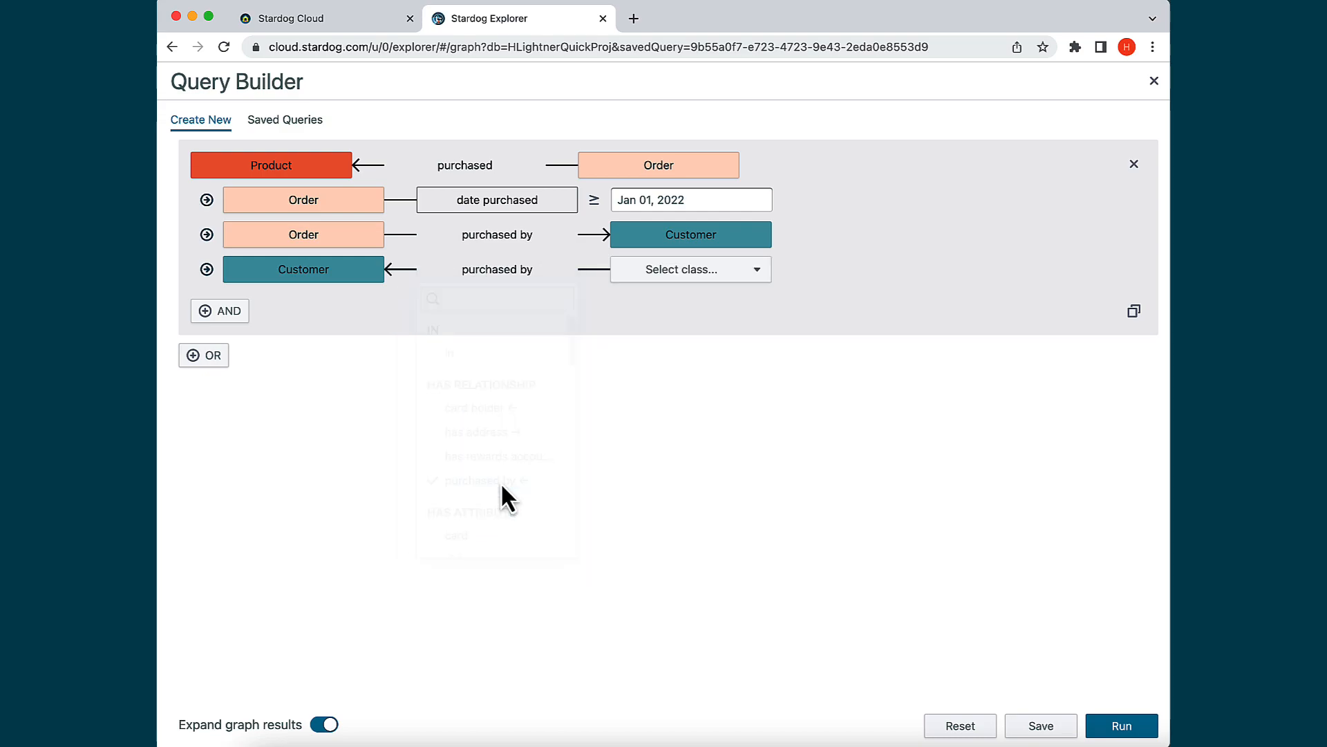
{"action": "left_click", "coordinate": [691, 273]}
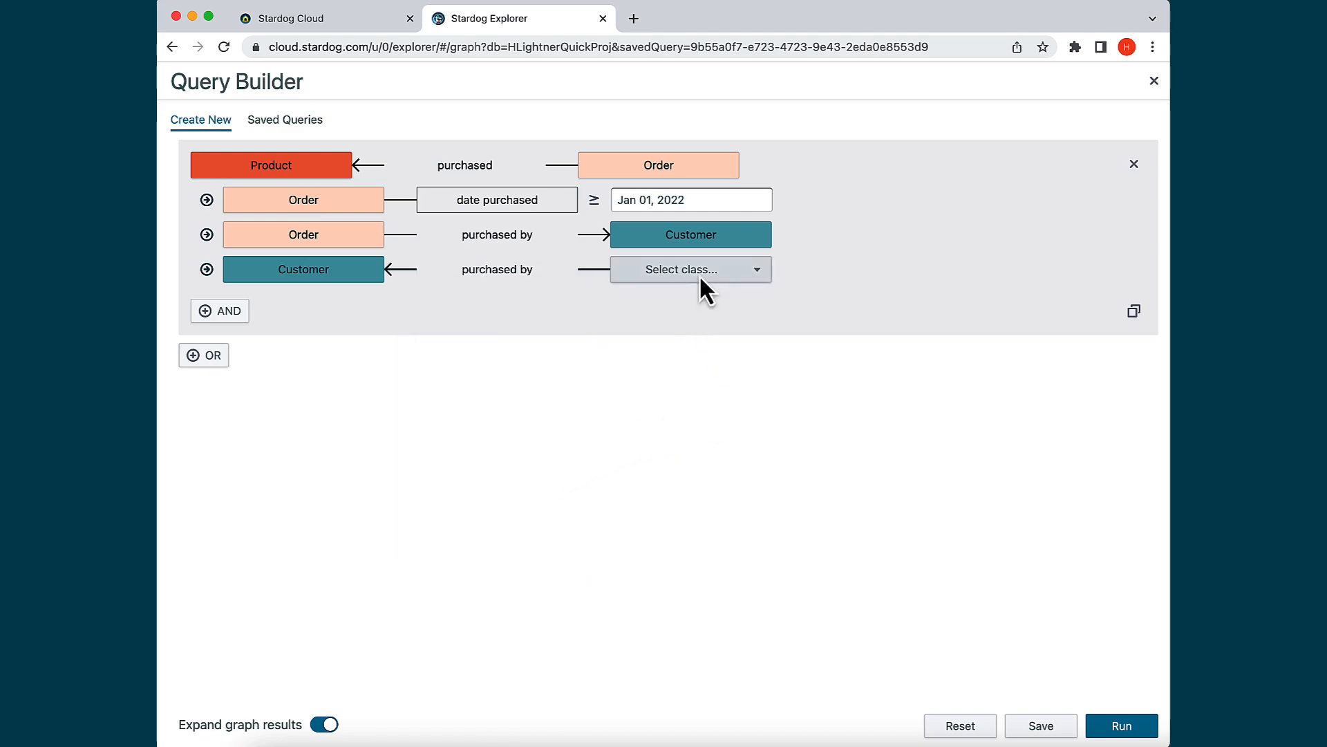
{"action": "mouse_move", "coordinate": [654, 406]}
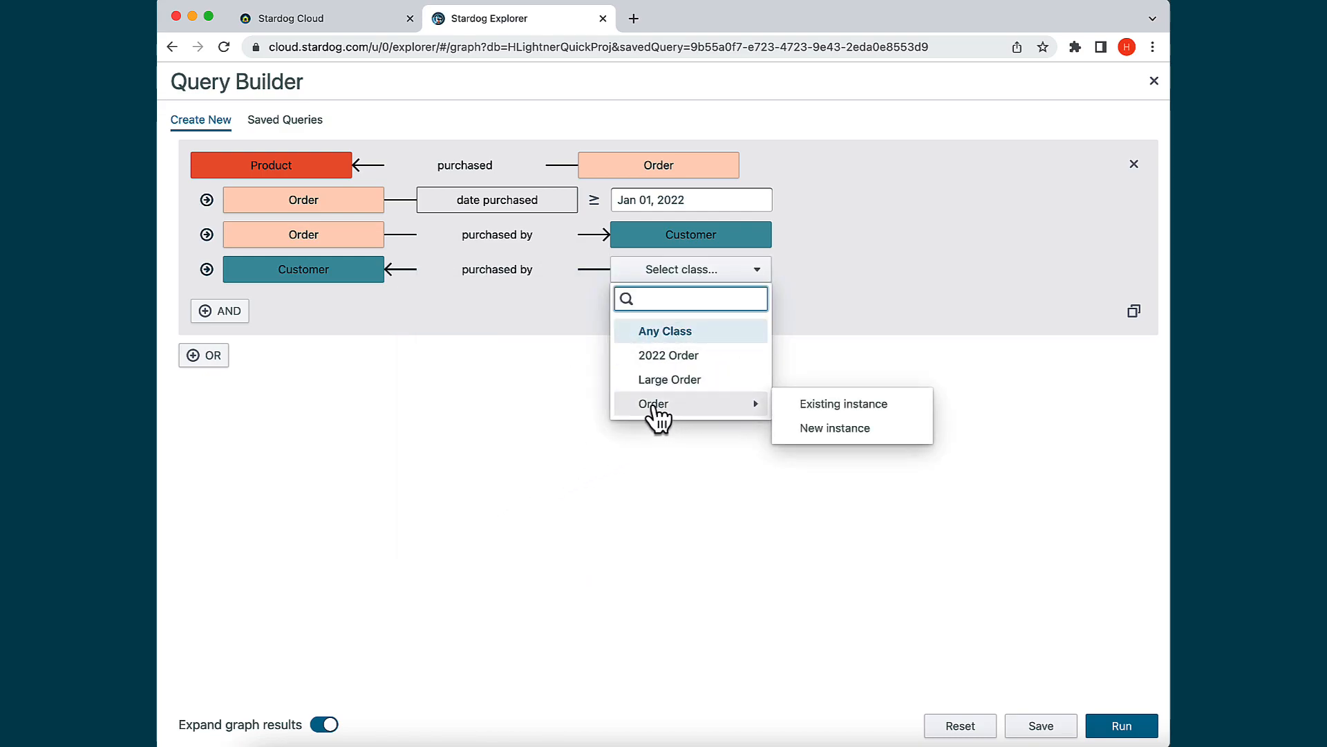
{"action": "left_click", "coordinate": [840, 429]}
Add a condition linking Order (2) to a new instance of Product through the outgoing purchased relationship
{"action": "left_click", "coordinate": [207, 304]}
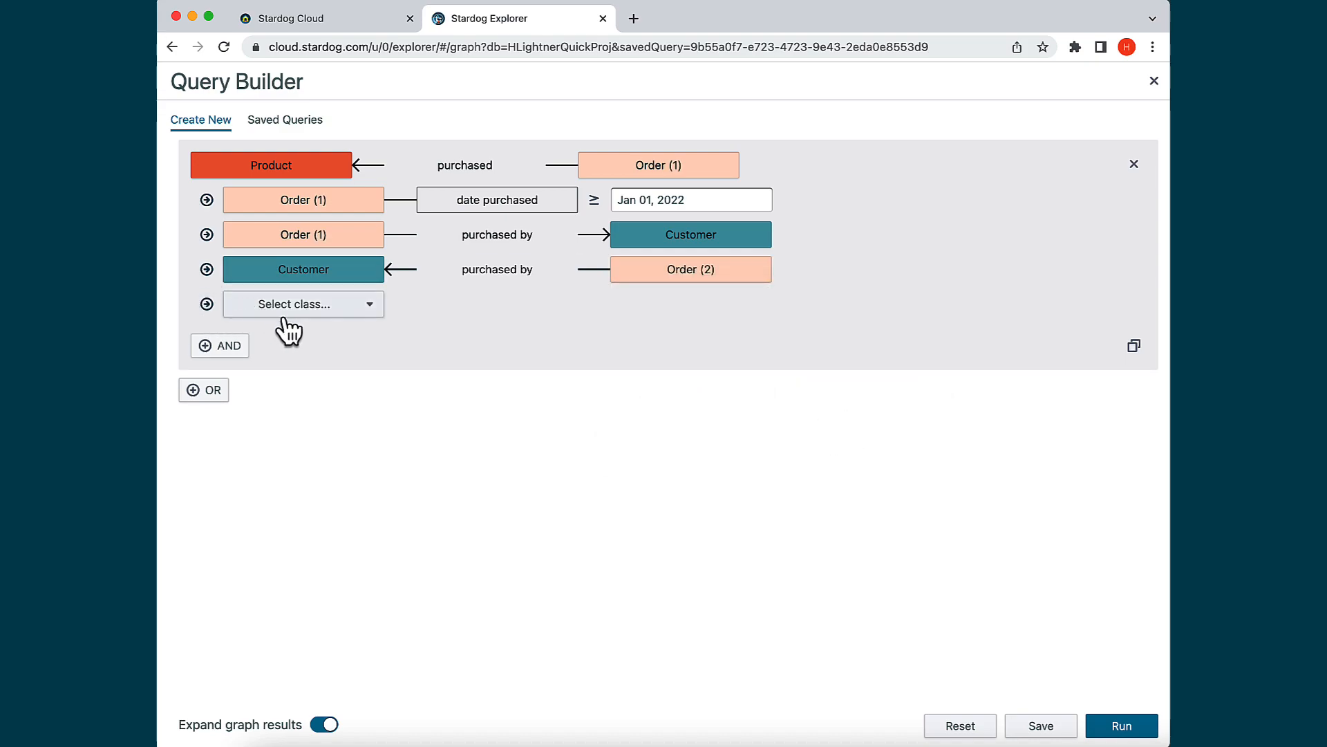
{"action": "left_click", "coordinate": [299, 306]}
{"action": "mouse_move", "coordinate": [310, 394]}
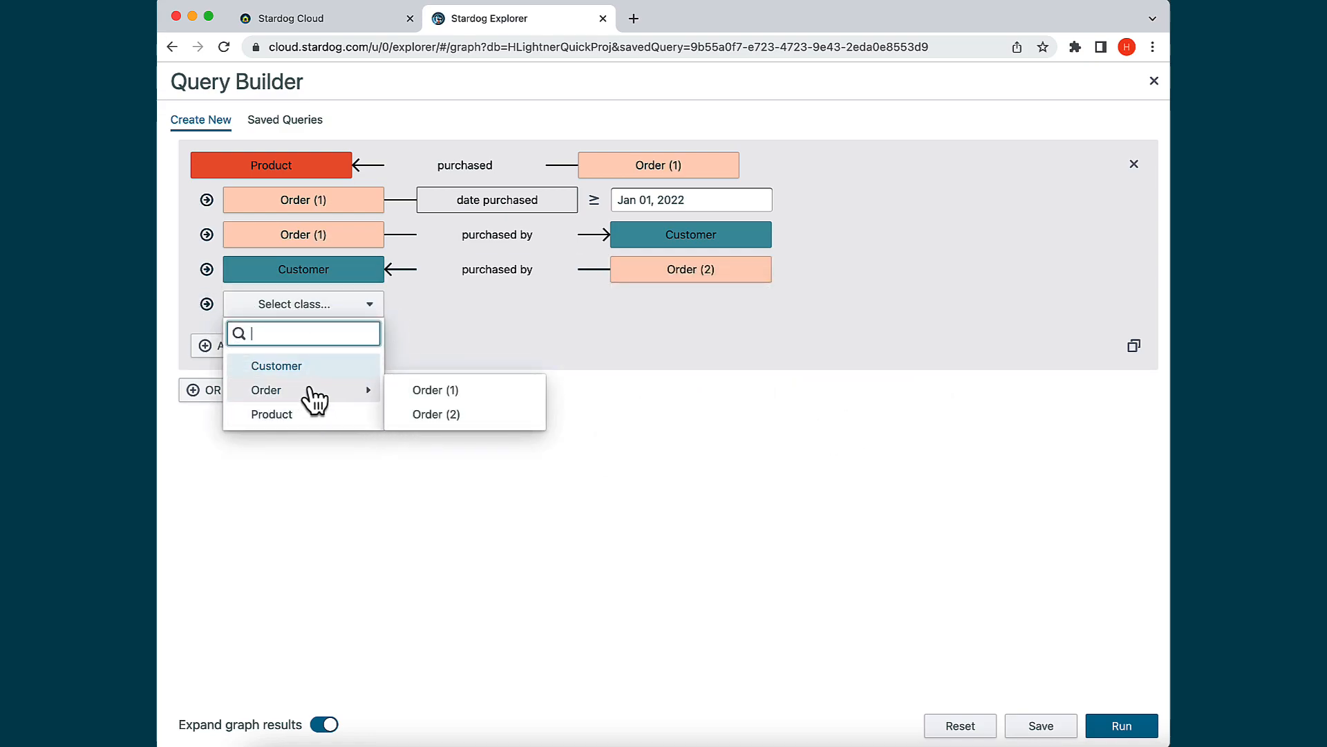
{"action": "left_click", "coordinate": [436, 414]}
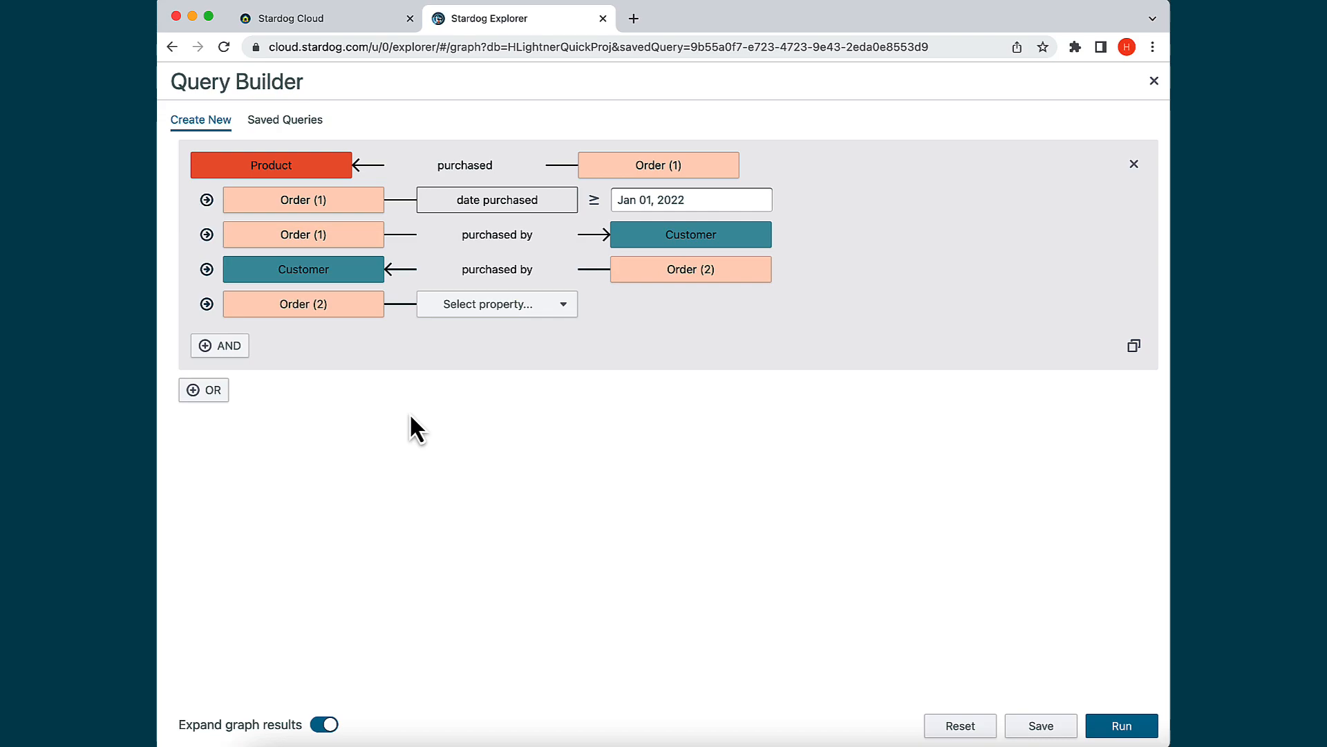
{"action": "left_click", "coordinate": [544, 310]}
{"action": "left_click", "coordinate": [477, 491]}
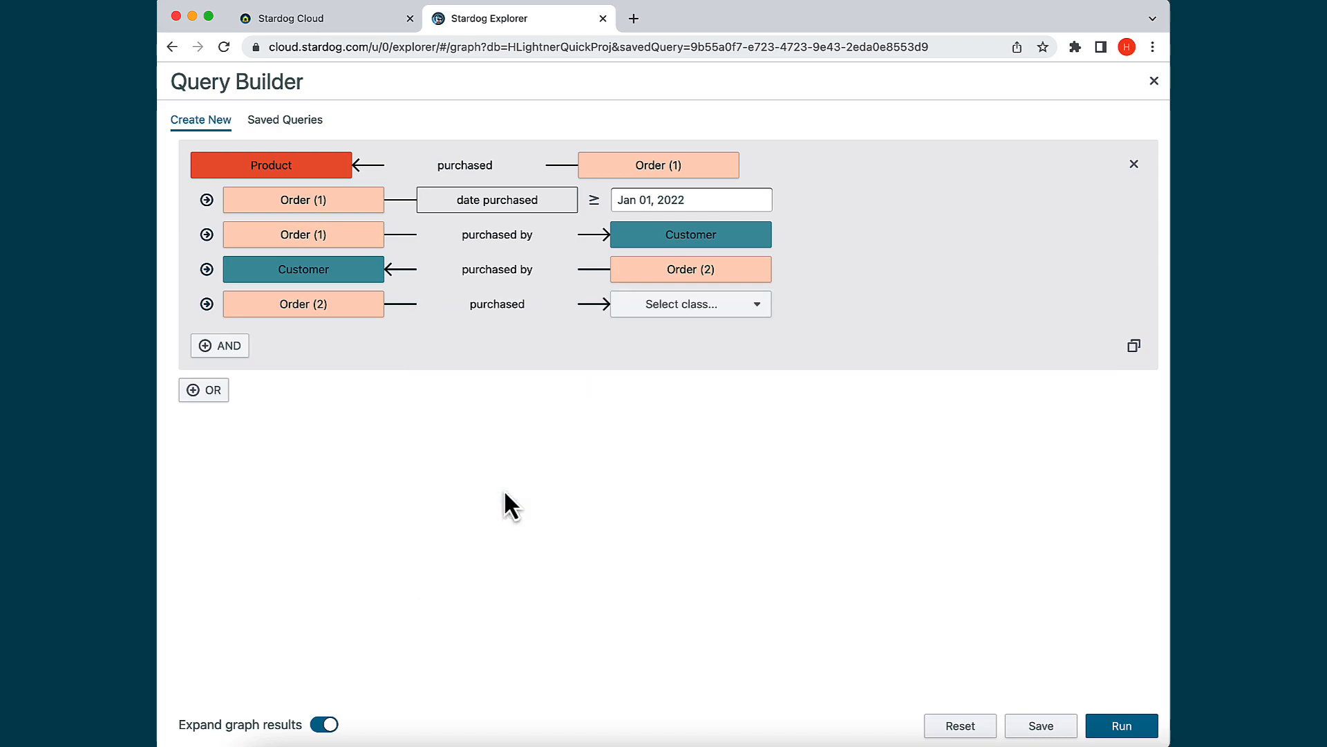
{"action": "left_click", "coordinate": [665, 306]}
{"action": "mouse_move", "coordinate": [655, 397]}
{"action": "left_click", "coordinate": [833, 415]}
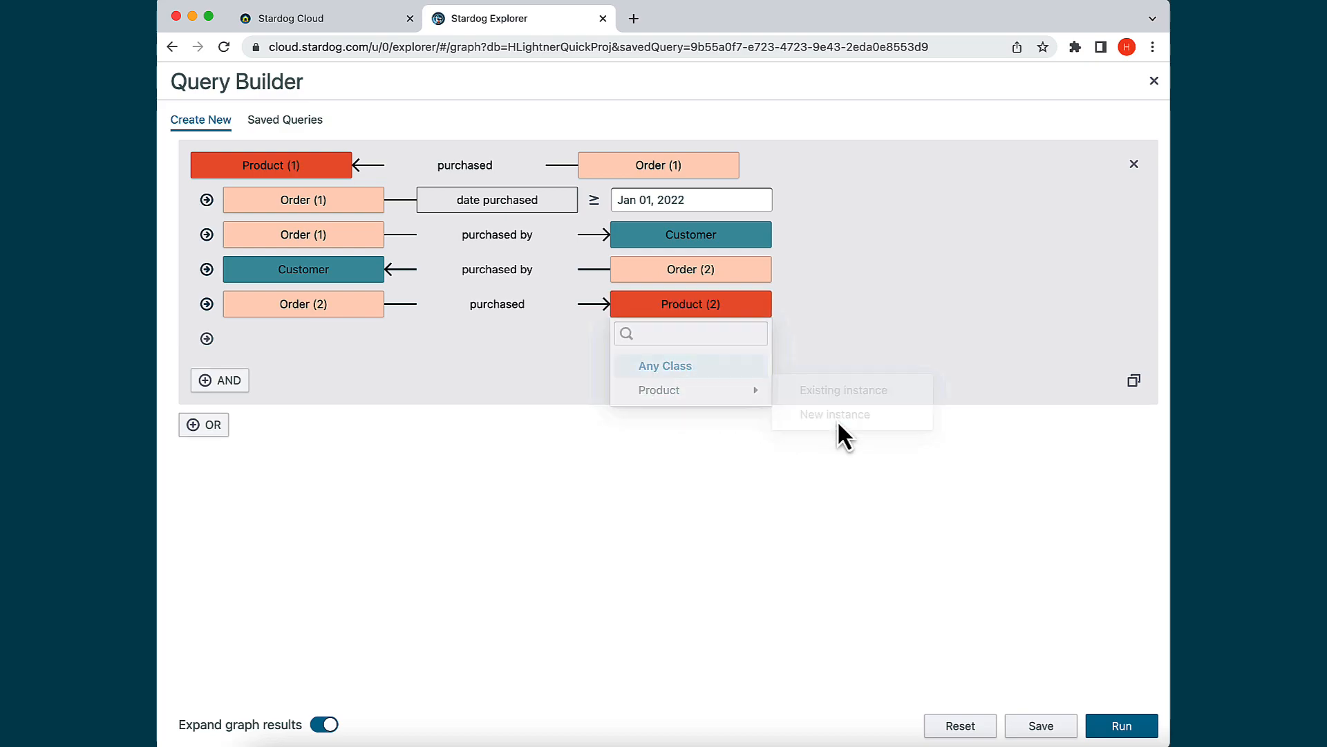
Add a condition linking Product (2) to the Category class through the in category relationship
{"action": "left_click", "coordinate": [207, 339]}
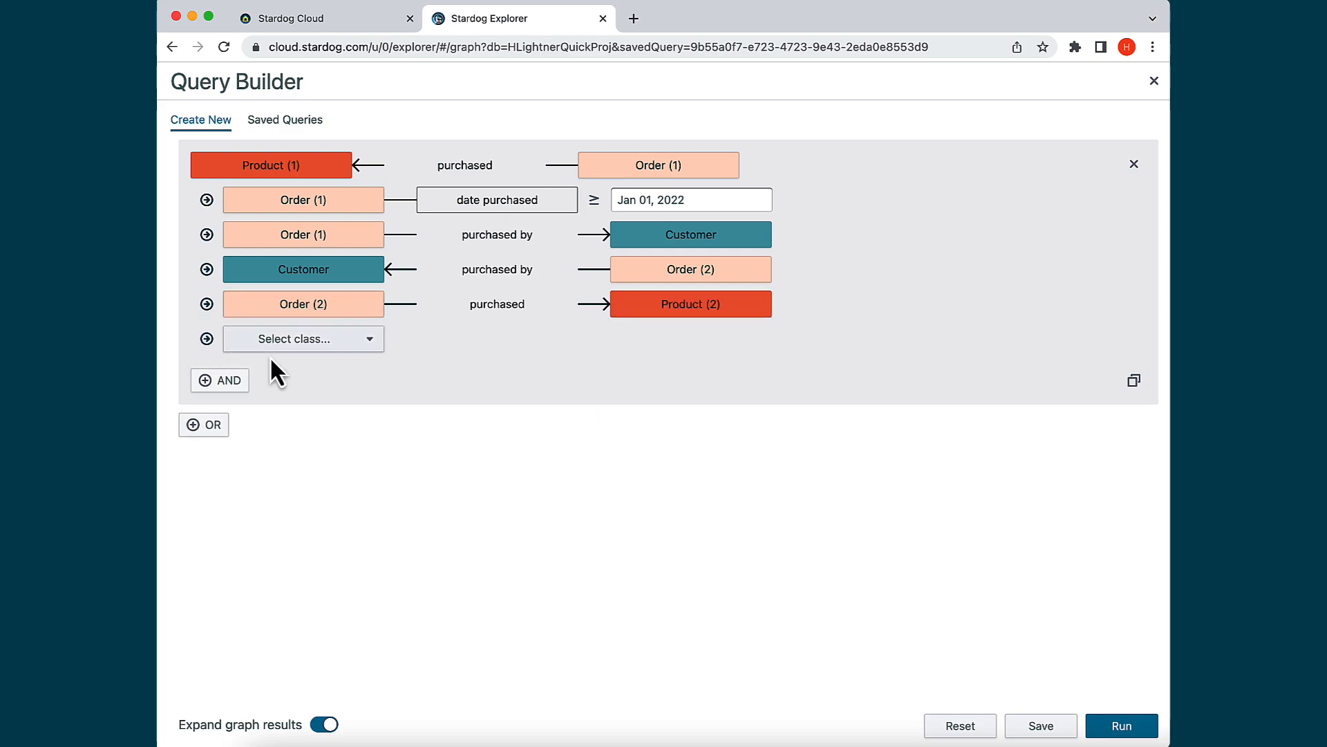
{"action": "left_click", "coordinate": [315, 343]}
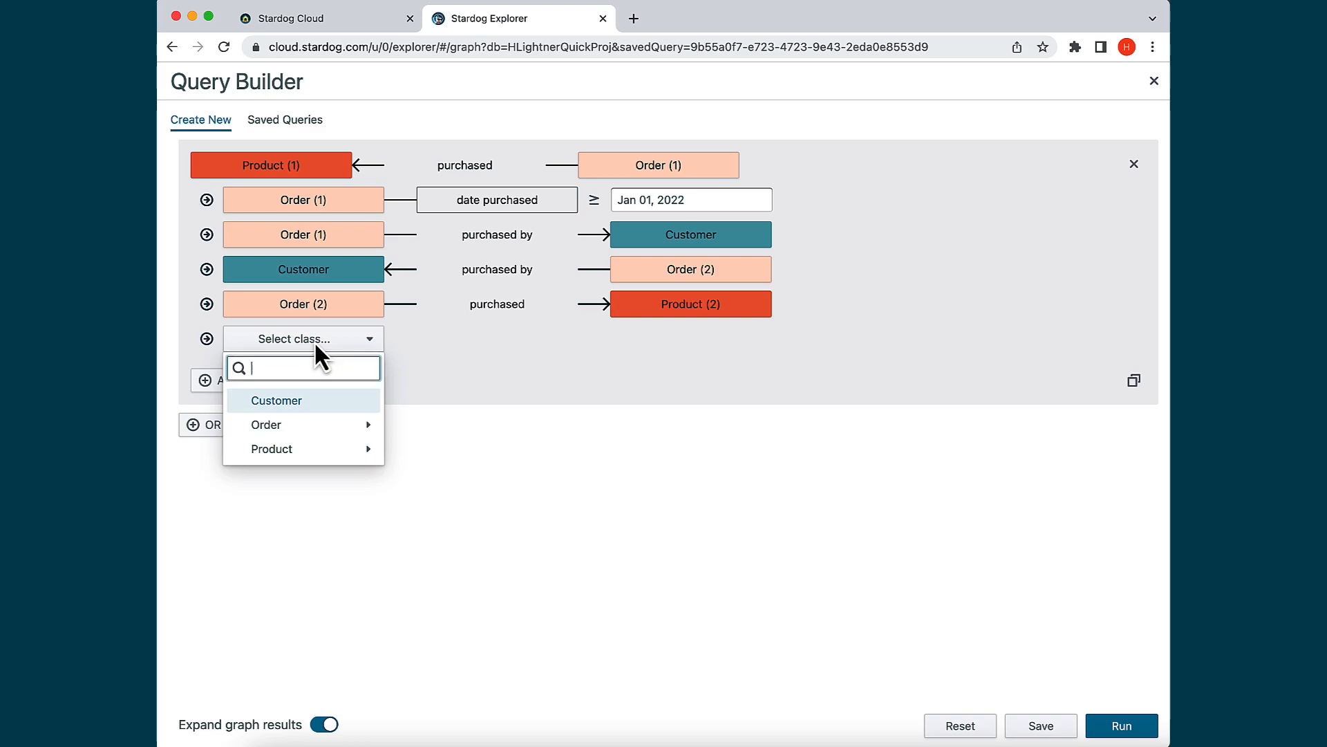
{"action": "mouse_move", "coordinate": [285, 450]}
{"action": "mouse_move", "coordinate": [383, 459]}
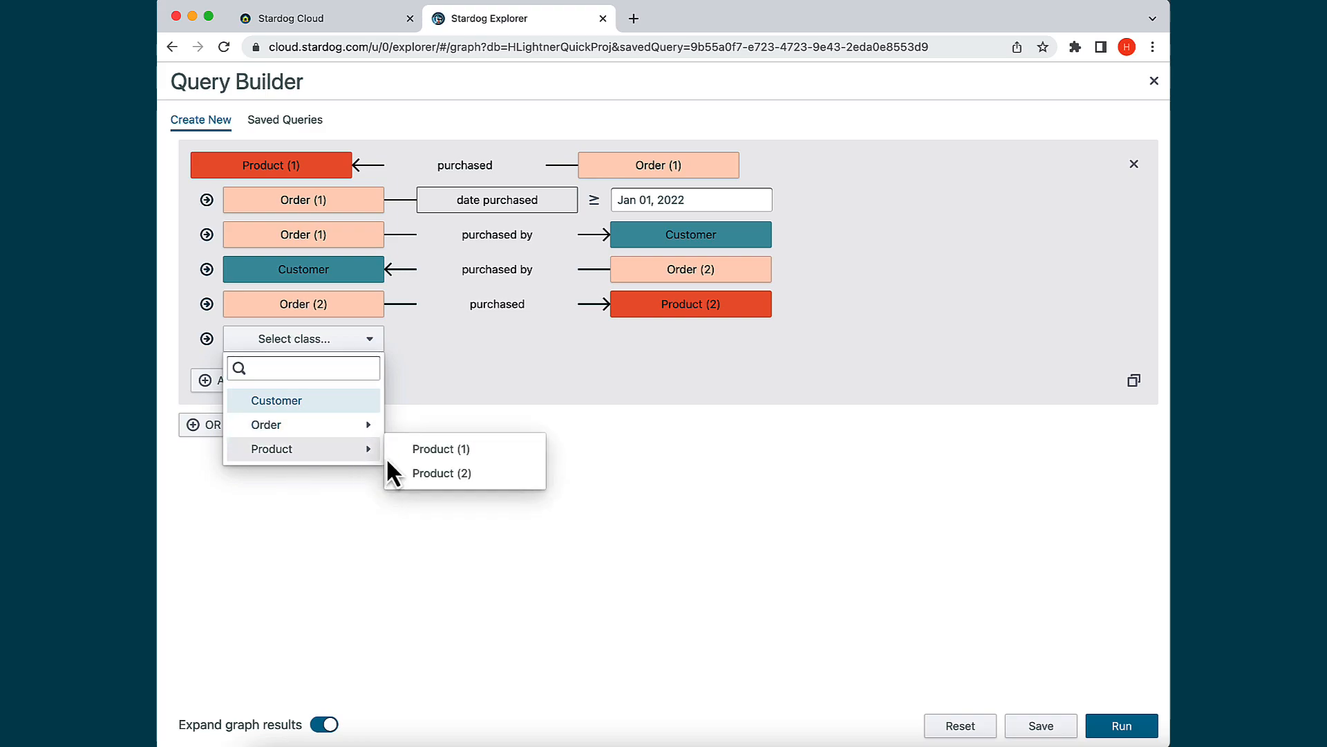
{"action": "left_click", "coordinate": [426, 475]}
{"action": "left_click", "coordinate": [499, 342]}
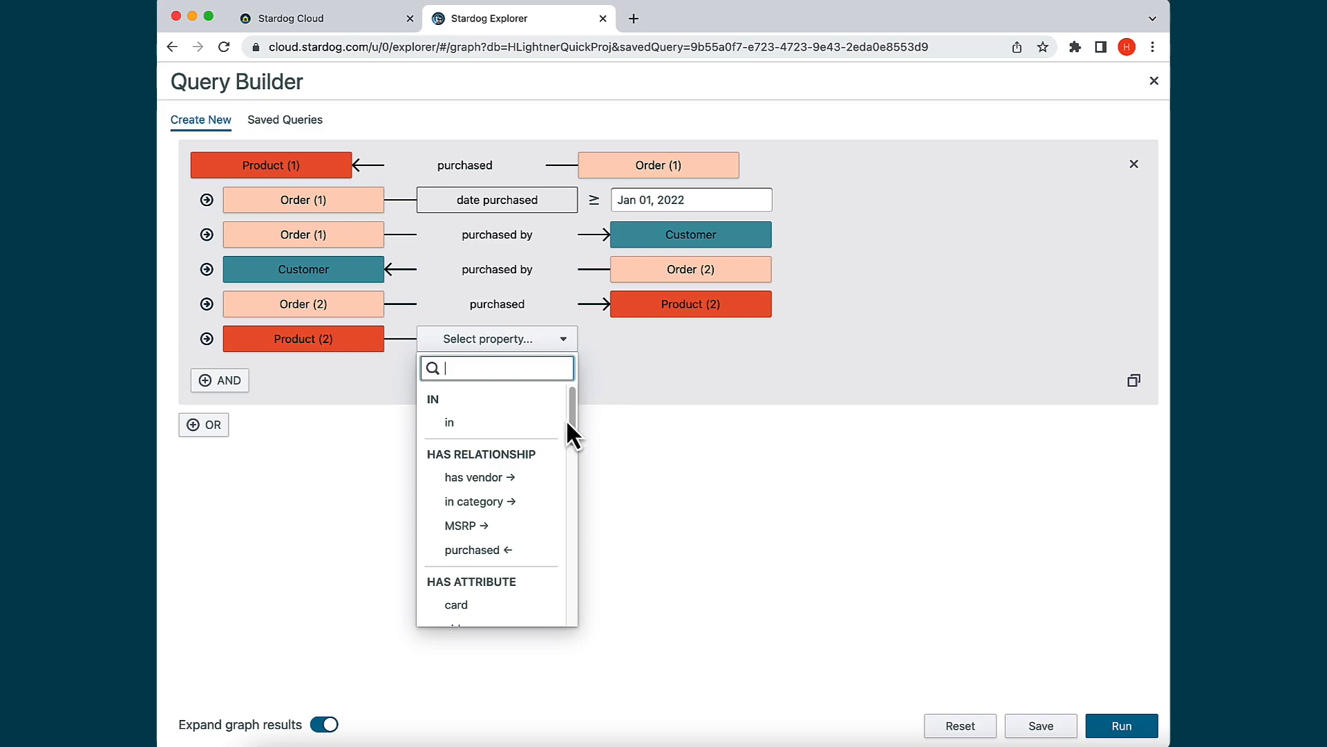
{"action": "left_click", "coordinate": [481, 504]}
{"action": "left_click", "coordinate": [681, 364]}
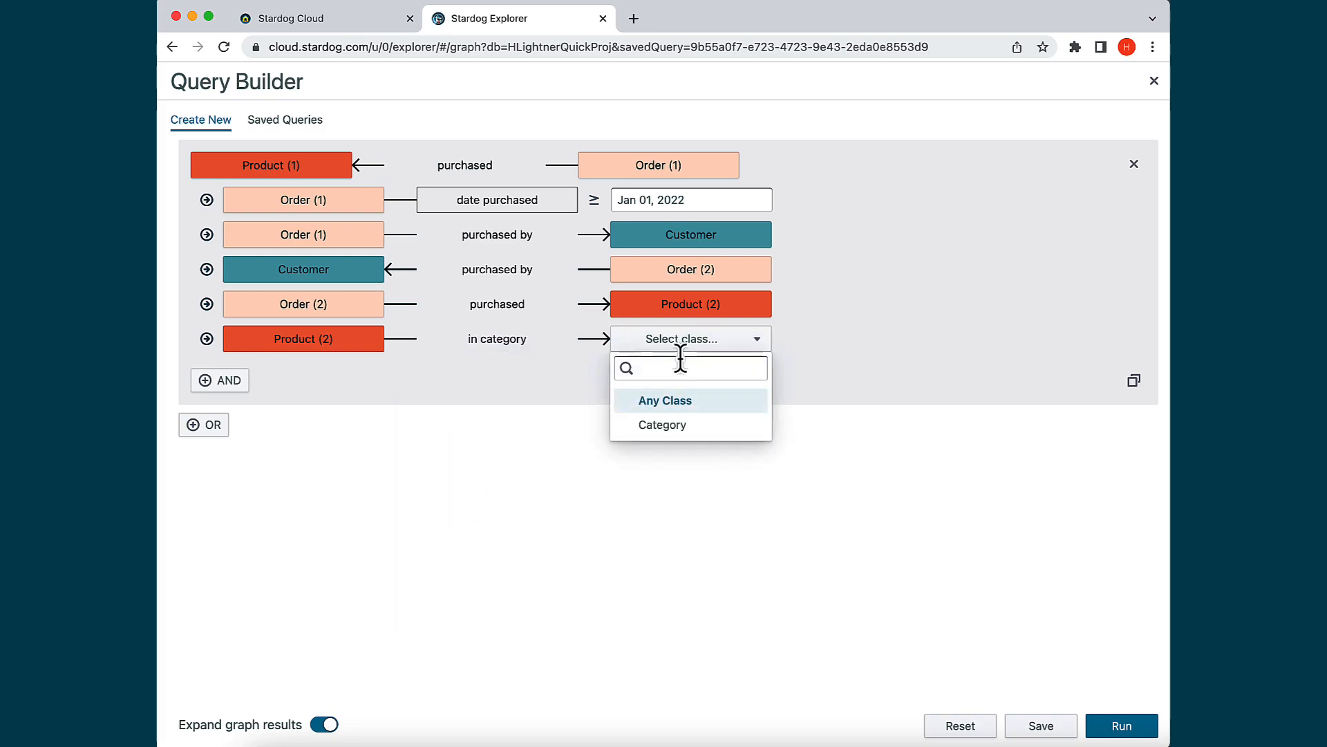
{"action": "left_click", "coordinate": [694, 426]}
Add a condition on the Category class limiting it to the Sports instance with the in property
{"action": "left_click", "coordinate": [207, 373]}
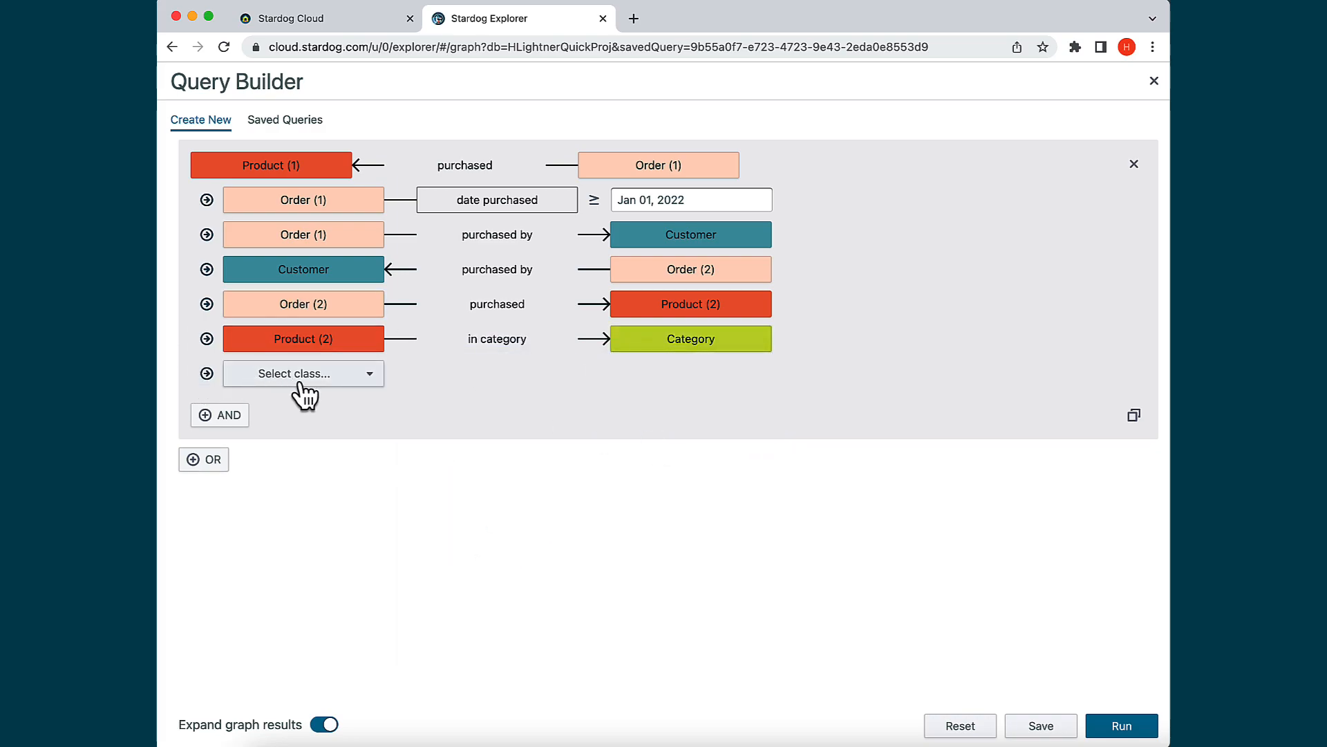
{"action": "left_click", "coordinate": [300, 376]}
{"action": "left_click", "coordinate": [298, 437]}
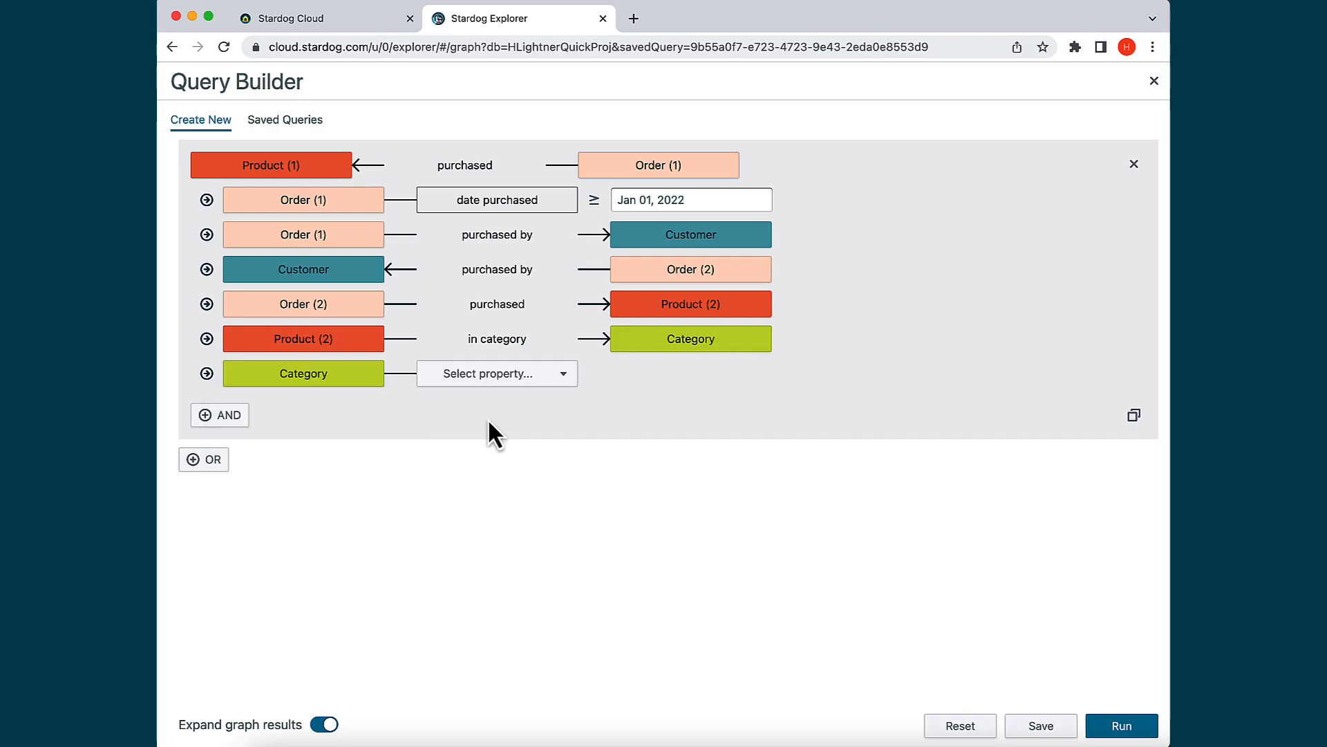
{"action": "left_click", "coordinate": [551, 377]}
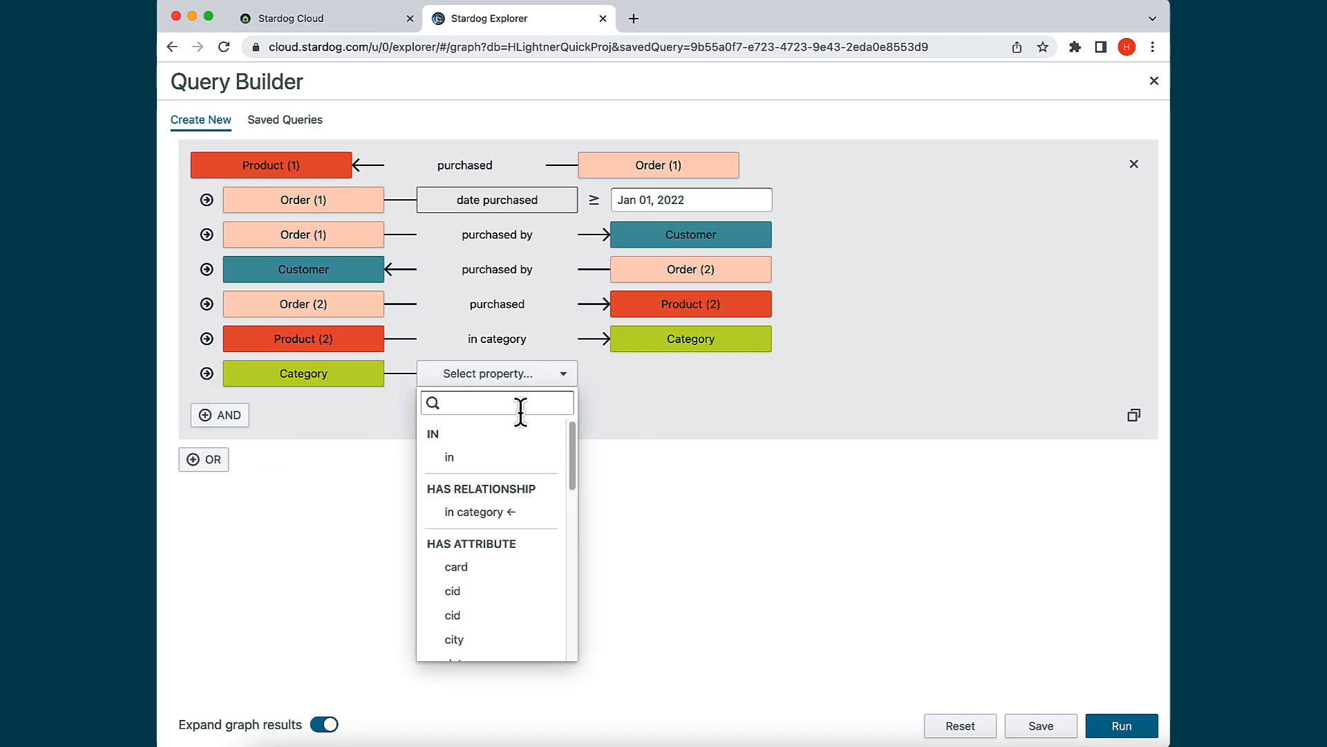
{"action": "left_click", "coordinate": [472, 456]}
{"action": "left_click", "coordinate": [647, 377]}
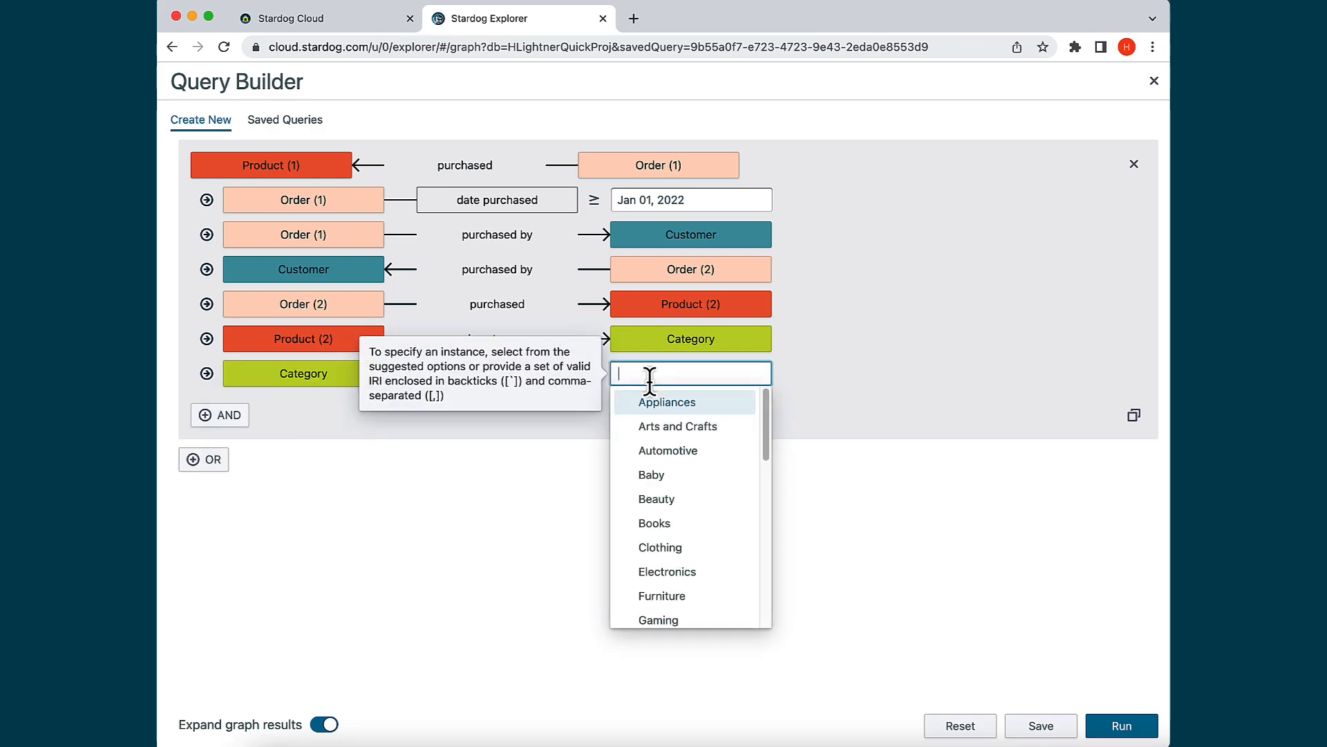
{"action": "left_click_drag", "start_coordinate": [763, 416], "coordinate": [761, 608]}
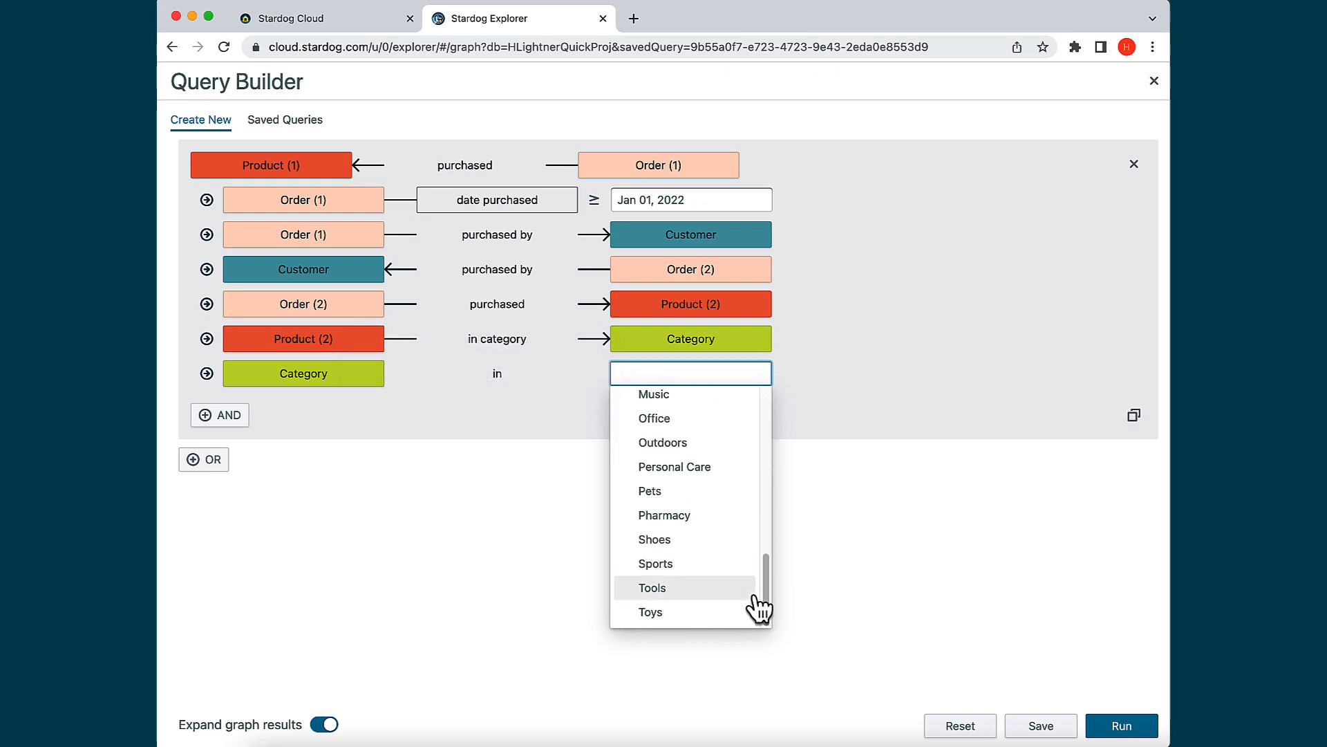
{"action": "right_click", "coordinate": [690, 568]}
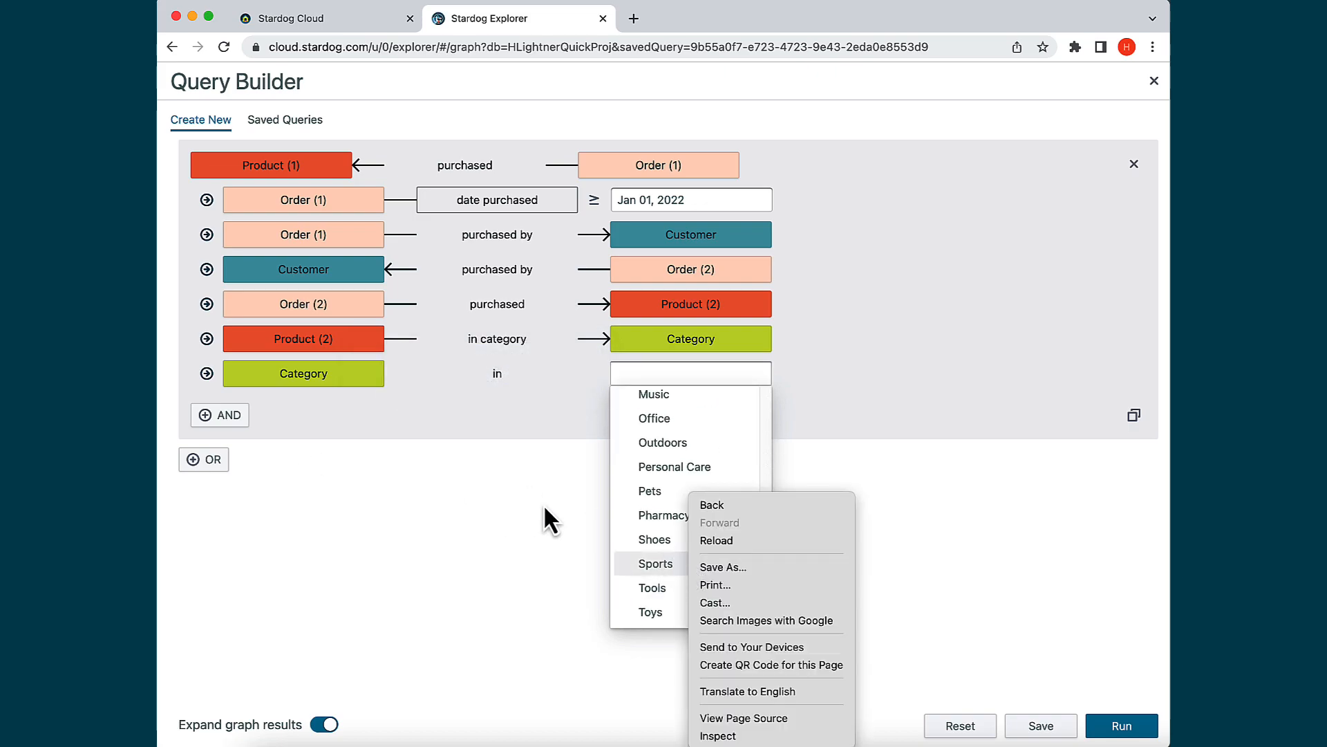
{"action": "left_click", "coordinate": [642, 564]}
{"action": "left_click", "coordinate": [643, 564]}
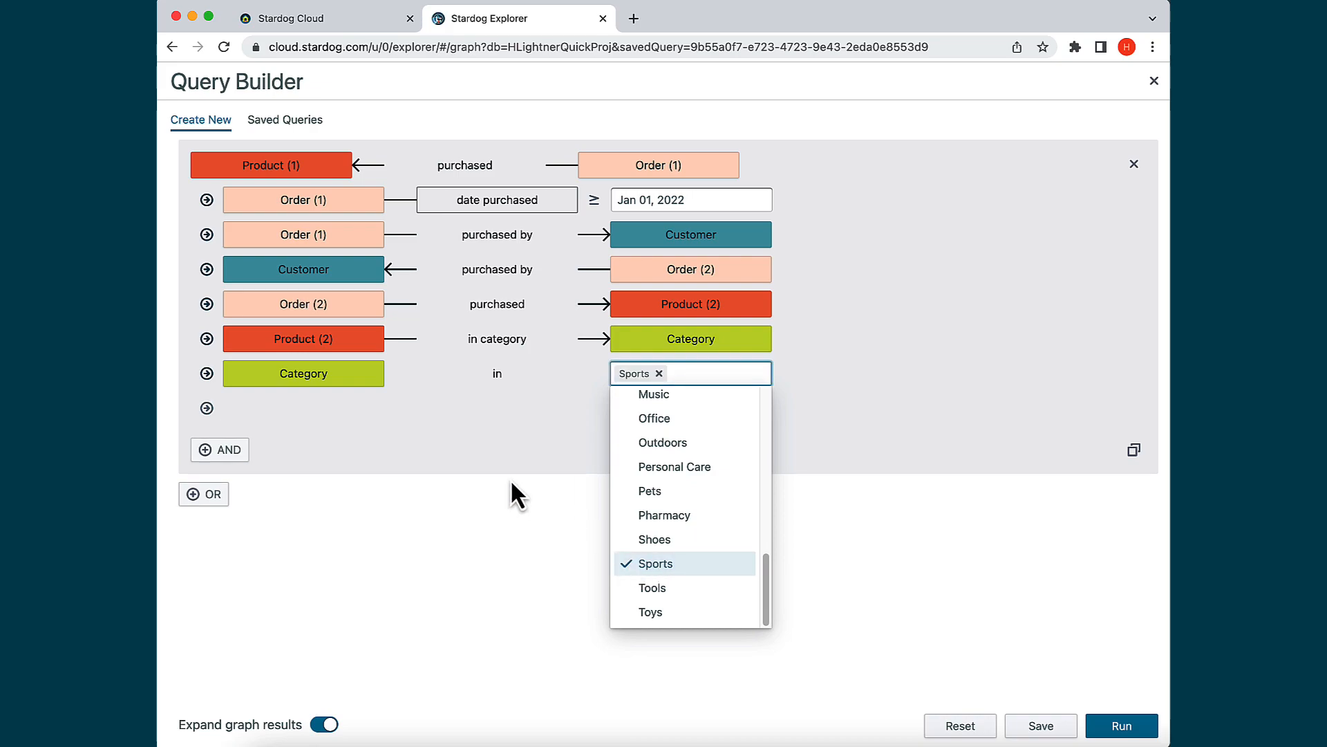
{"action": "left_click", "coordinate": [282, 410]}
Add a condition on Order (2) using its date purchased attribute
{"action": "left_click", "coordinate": [206, 408]}
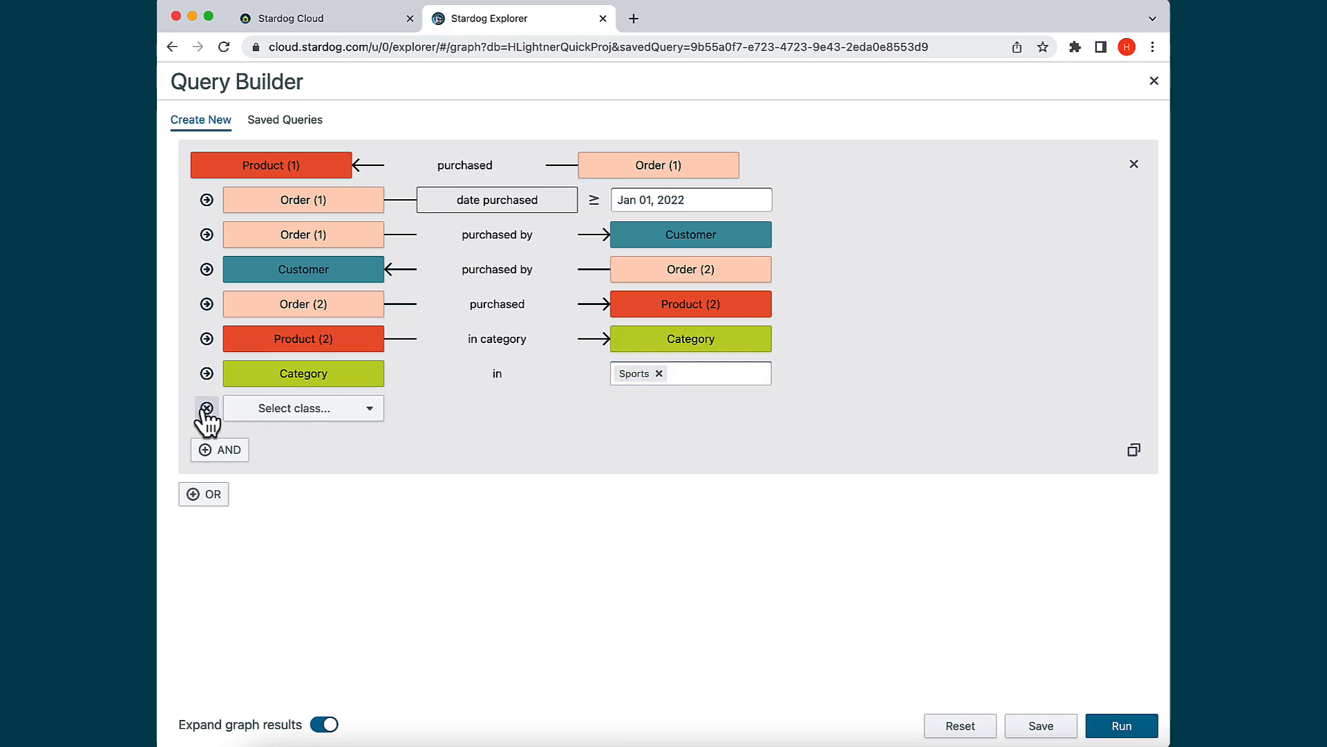
{"action": "left_click", "coordinate": [292, 412]}
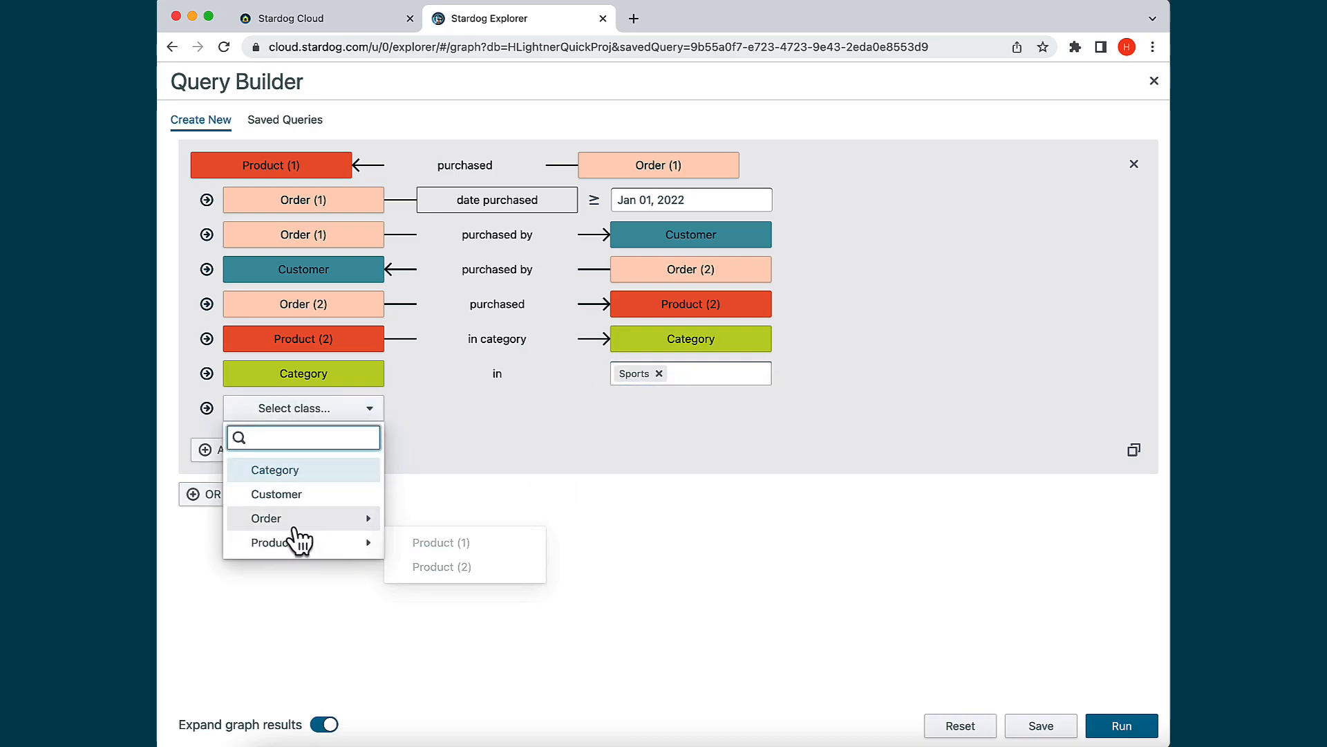
{"action": "left_click", "coordinate": [409, 544]}
{"action": "left_click", "coordinate": [555, 409]}
{"action": "left_click_drag", "start_coordinate": [574, 493], "coordinate": [575, 560]}
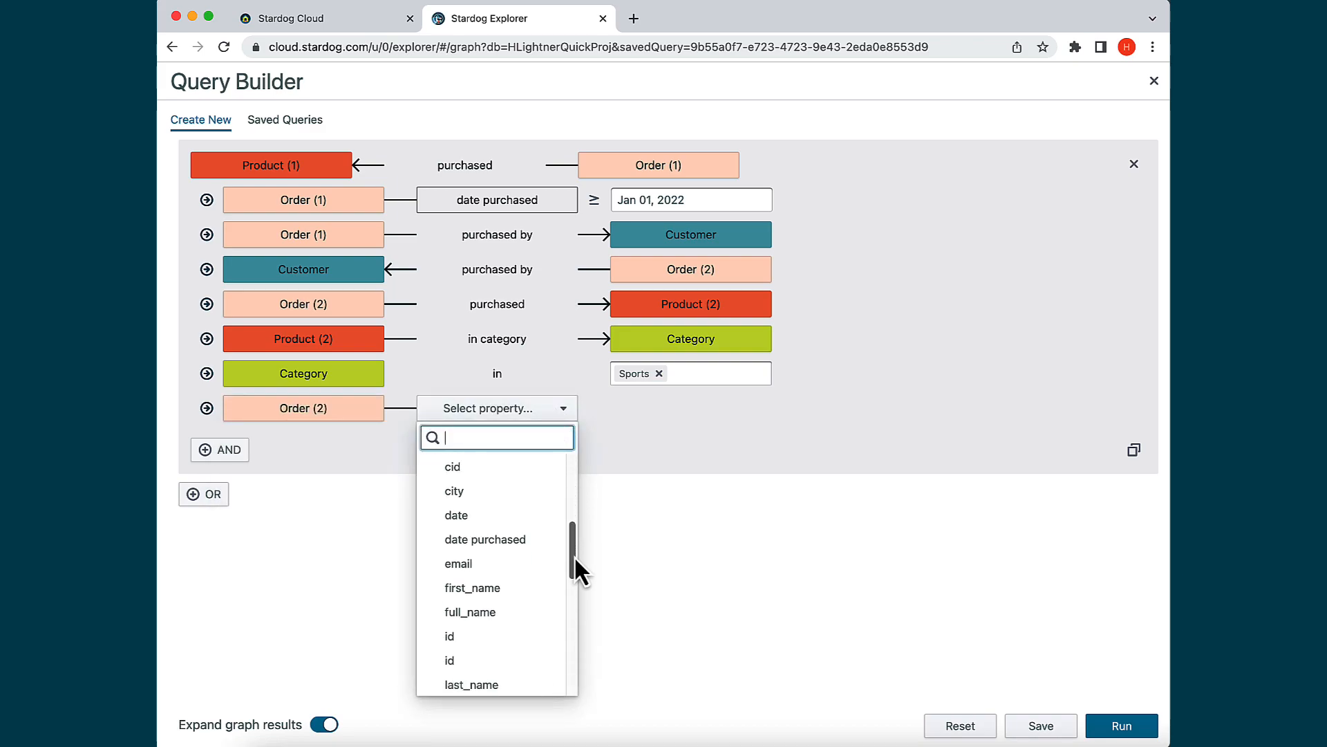
{"action": "left_click", "coordinate": [526, 512]}
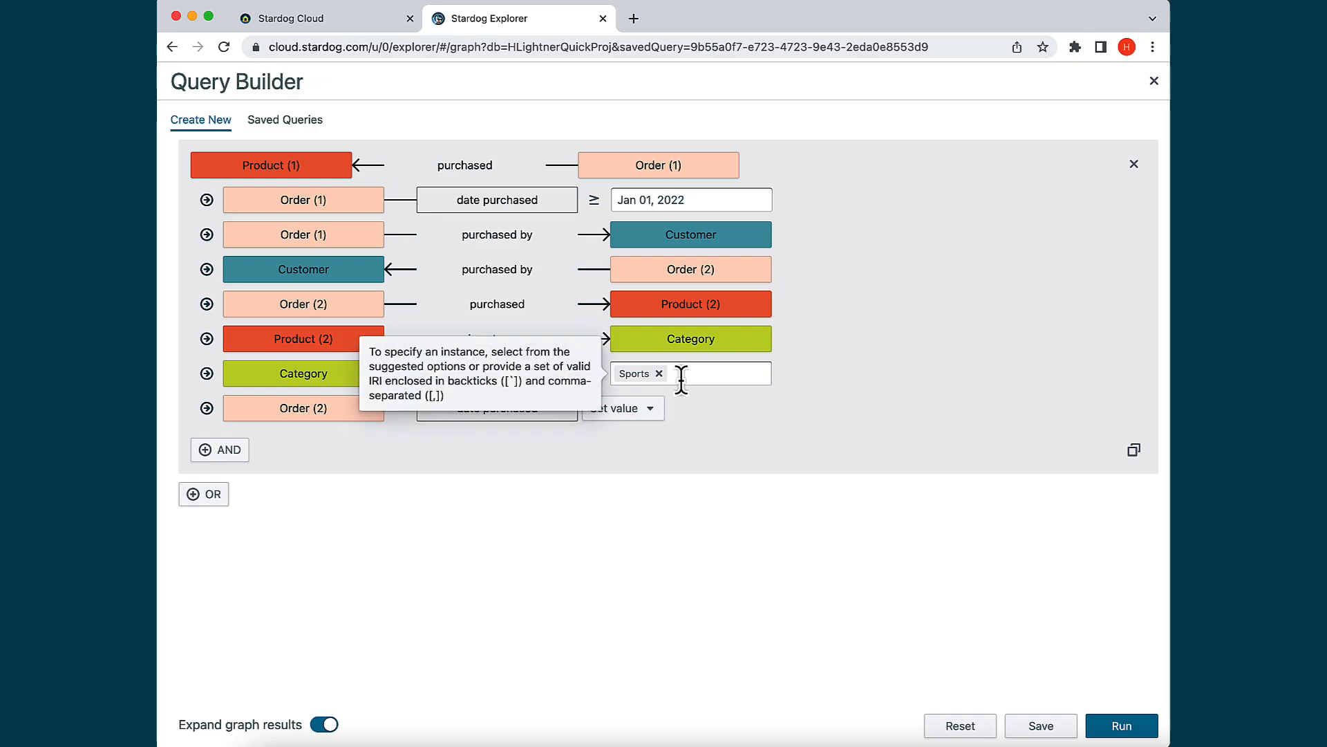
Restrict Order (2)'s date purchased to before 01/01/2022
{"action": "left_click", "coordinate": [647, 412]}
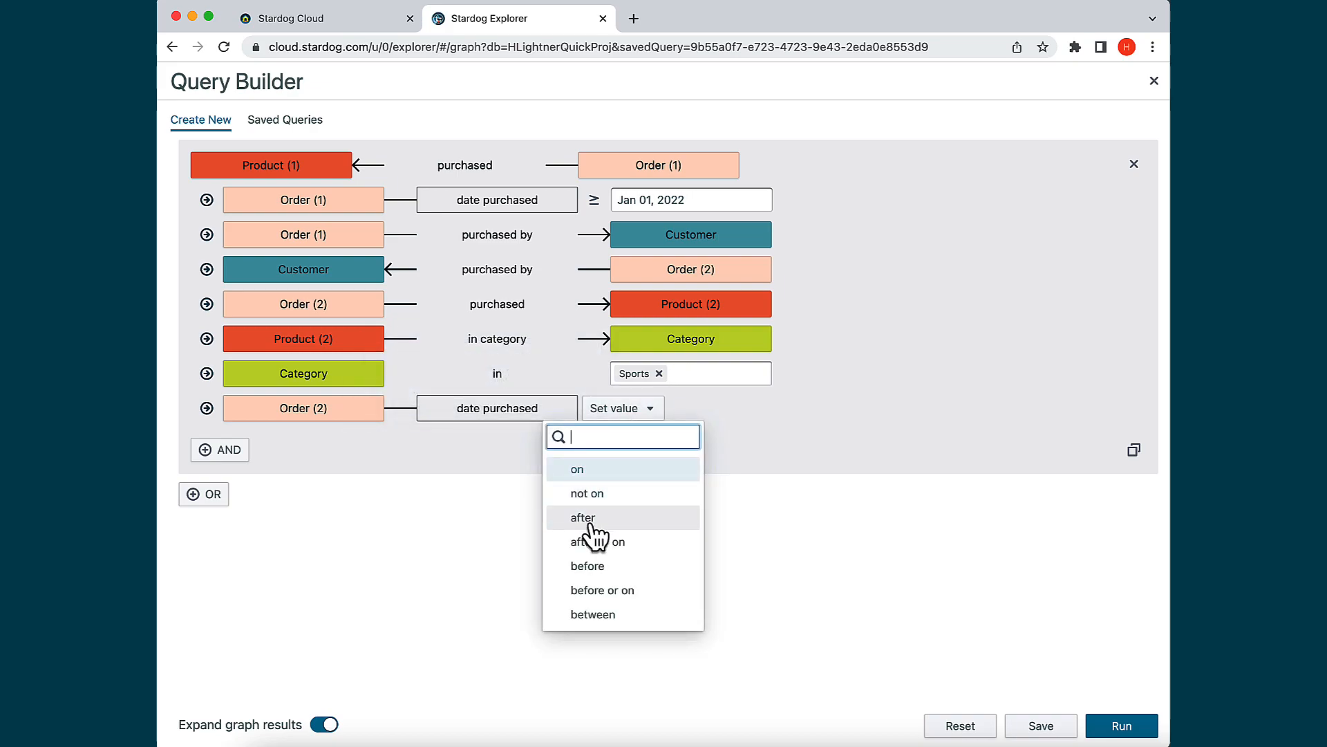
{"action": "left_click", "coordinate": [580, 568]}
{"action": "left_click", "coordinate": [682, 407]}
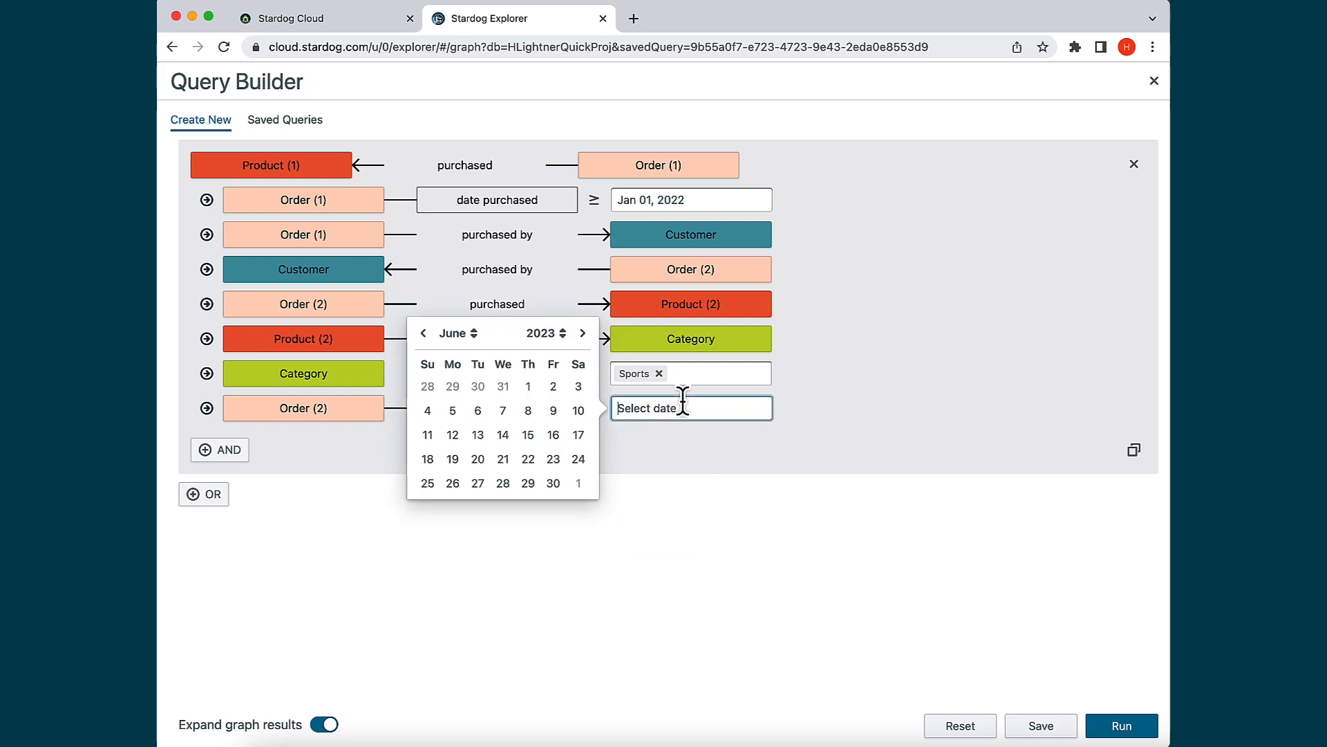
{"action": "type", "text": "01/"}
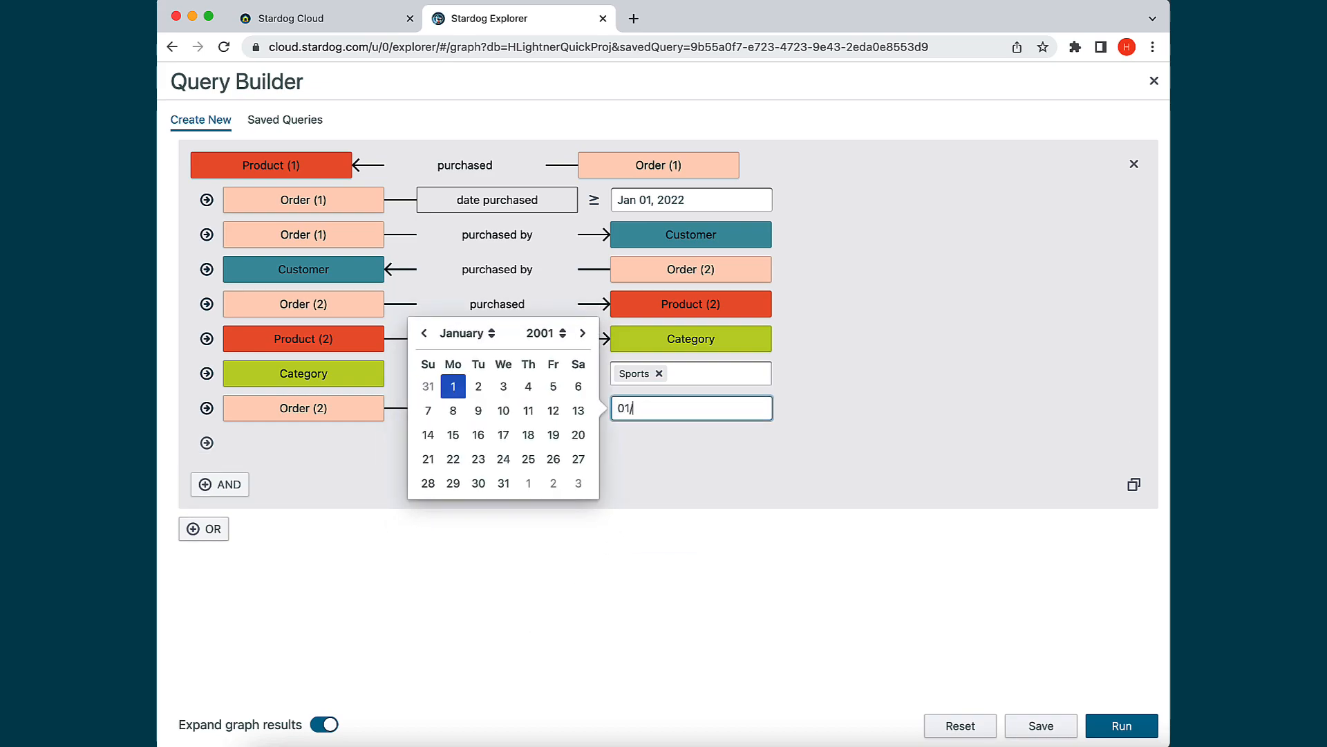
{"action": "type", "text": "01/2022"}
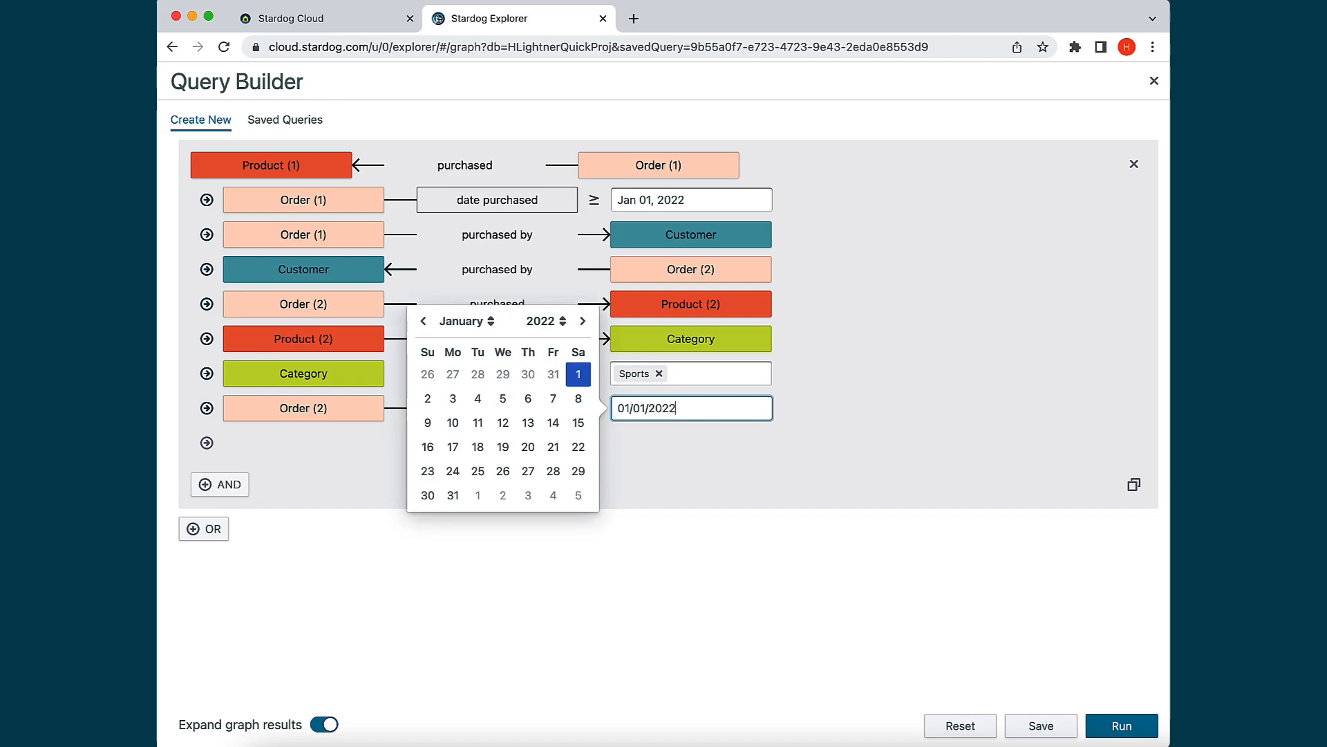
{"action": "key", "text": "Return"}
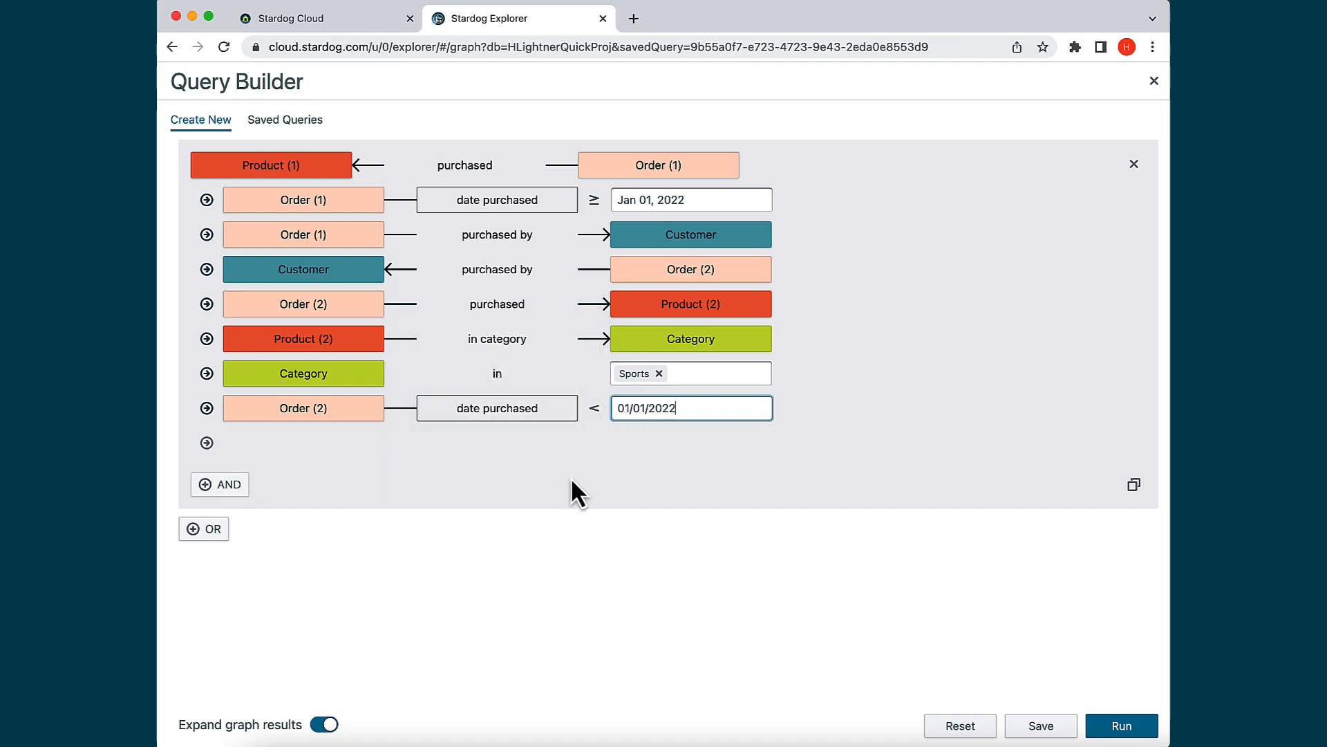
Run the query with expanded graph results, and run it again with graph result expansion turned off
{"action": "left_click", "coordinate": [1109, 725]}
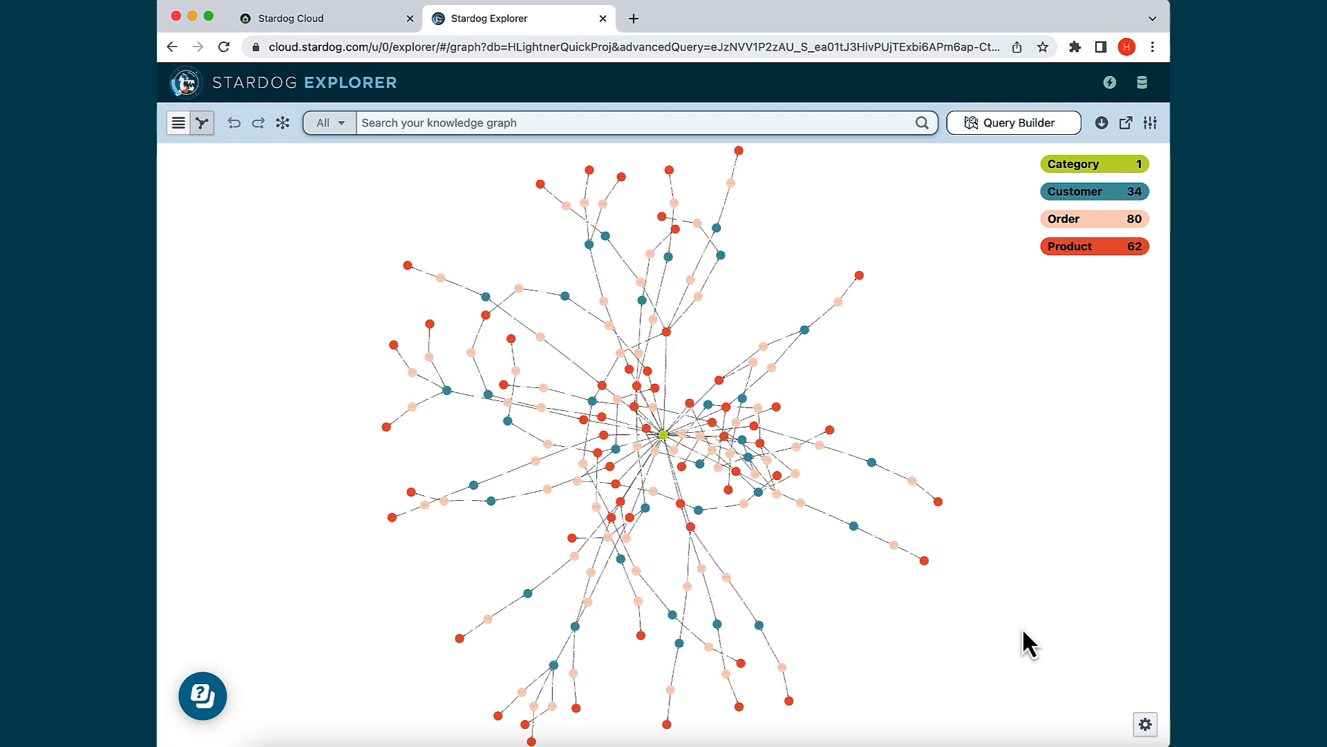
{"action": "left_click", "coordinate": [993, 129]}
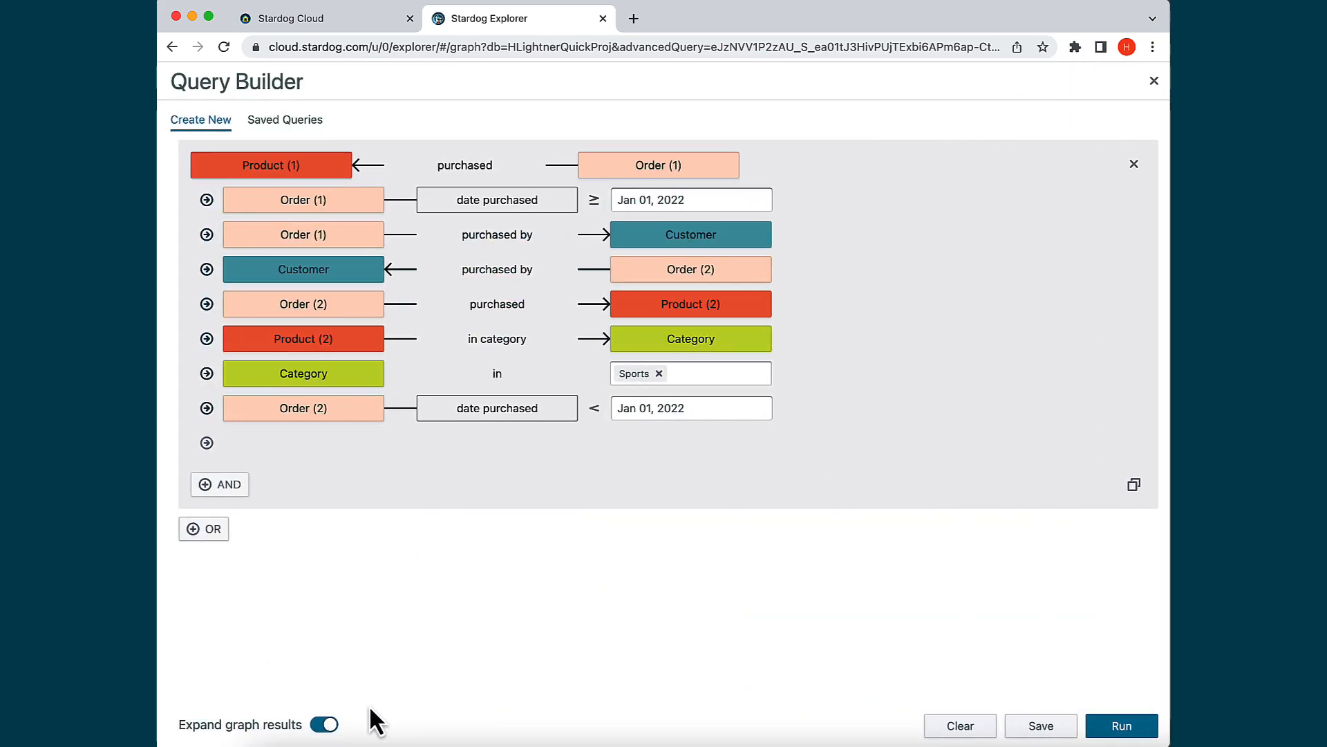
{"action": "left_click", "coordinate": [324, 724]}
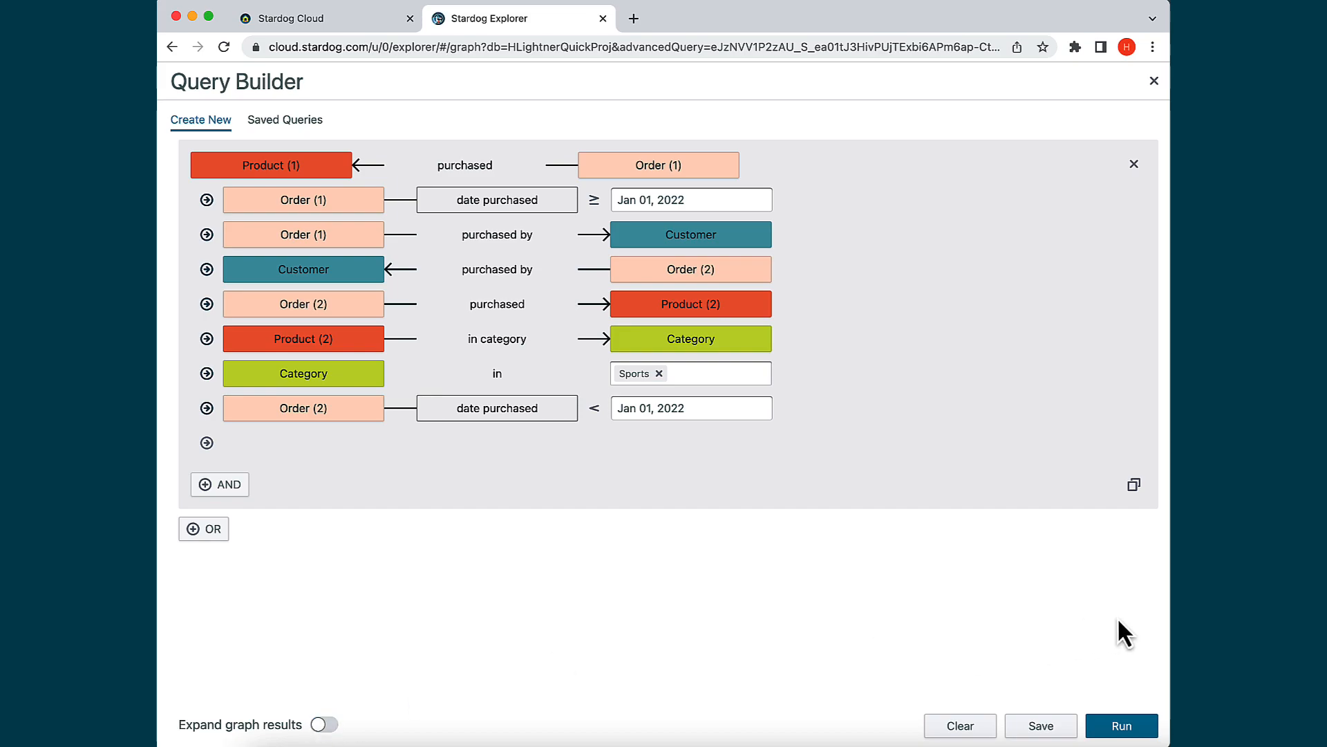
{"action": "left_click", "coordinate": [1125, 725]}
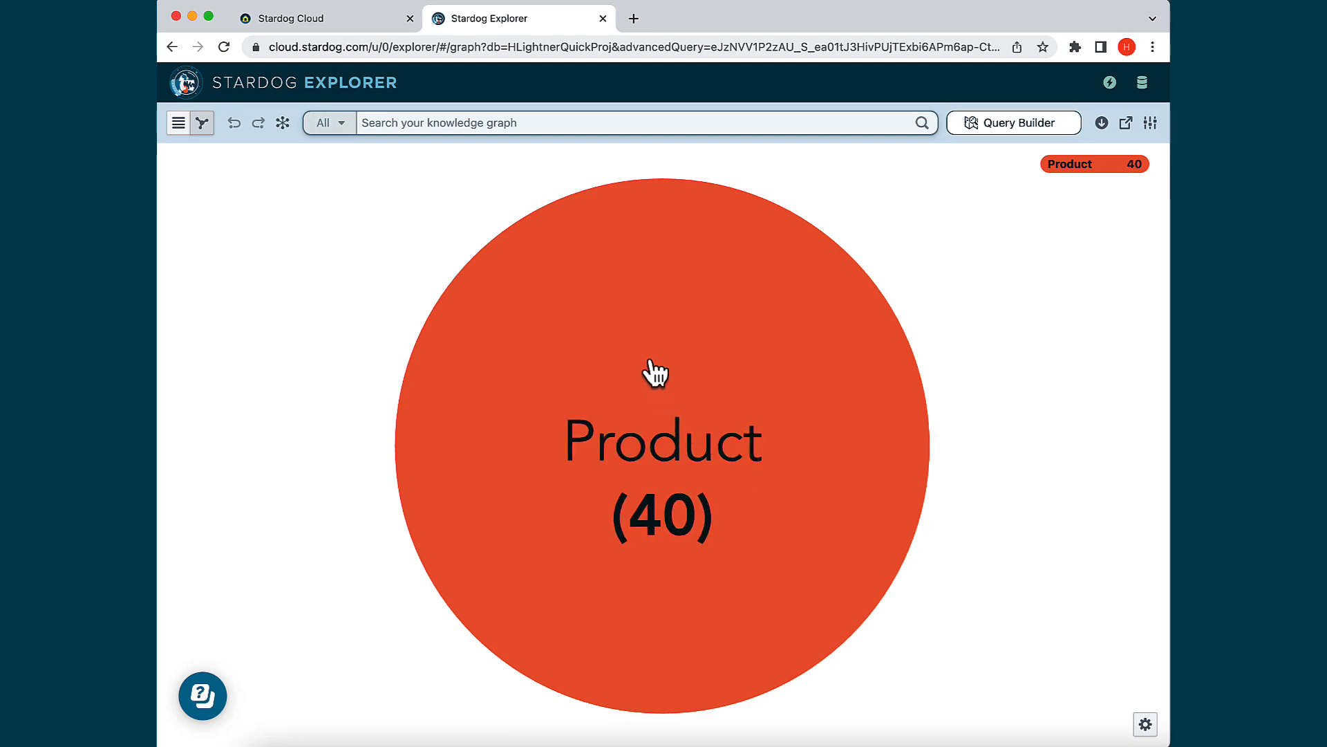
Save the query as a new private saved query named productsbeforejan1, without a description, and run it
{"action": "left_click", "coordinate": [977, 127]}
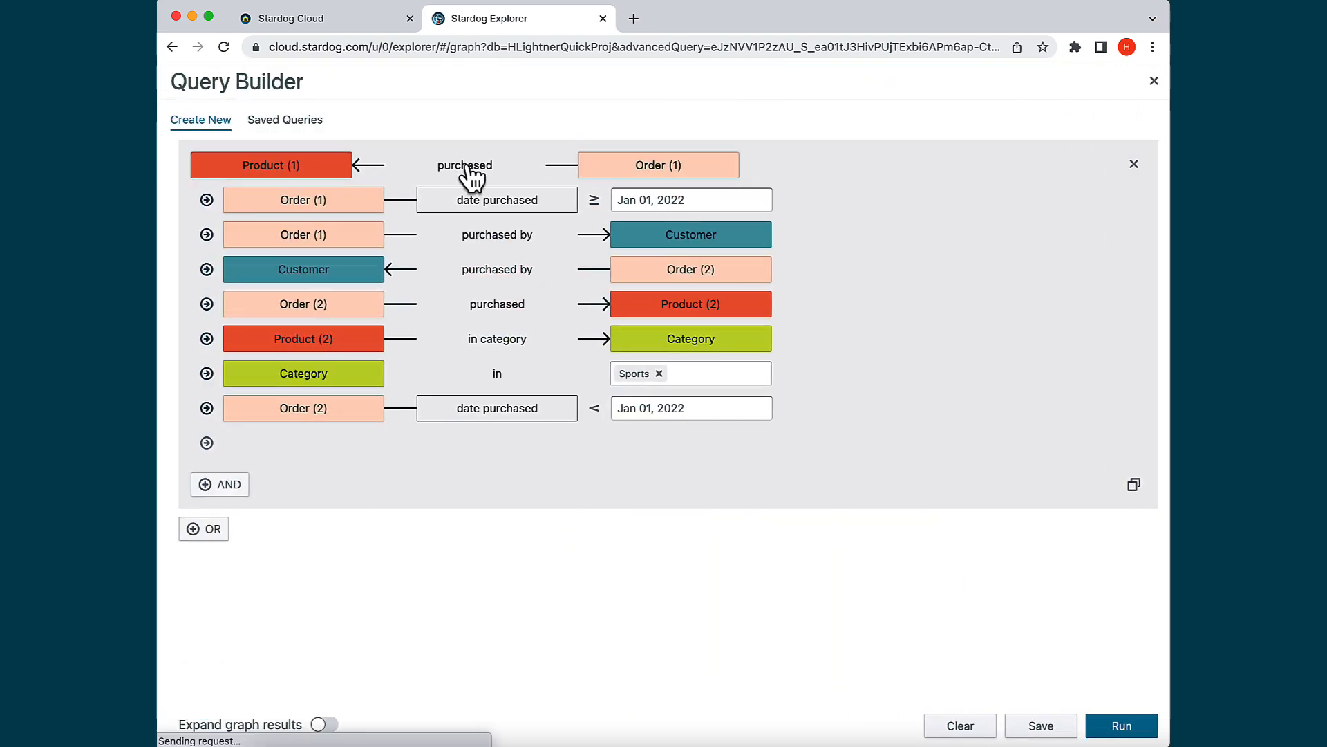
{"action": "left_click", "coordinate": [1030, 731]}
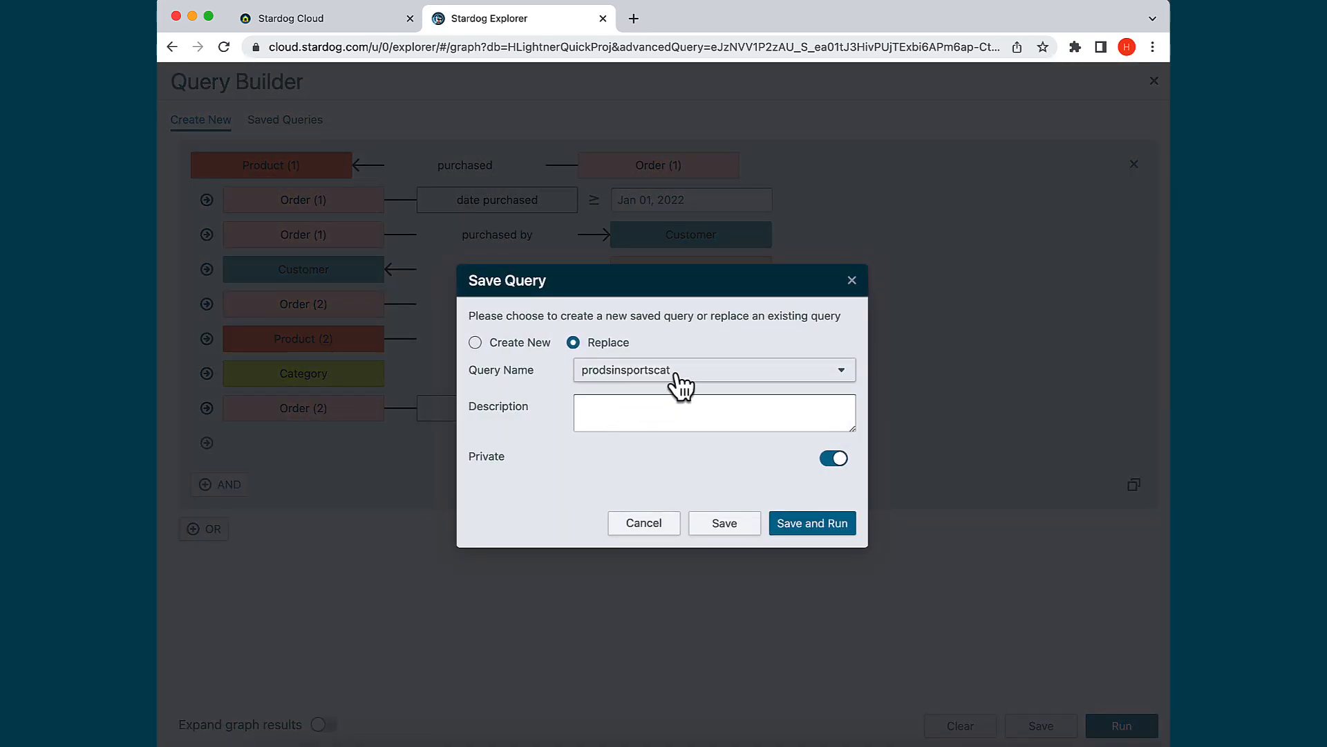
{"action": "left_click", "coordinate": [491, 346]}
{"action": "left_click", "coordinate": [641, 373]}
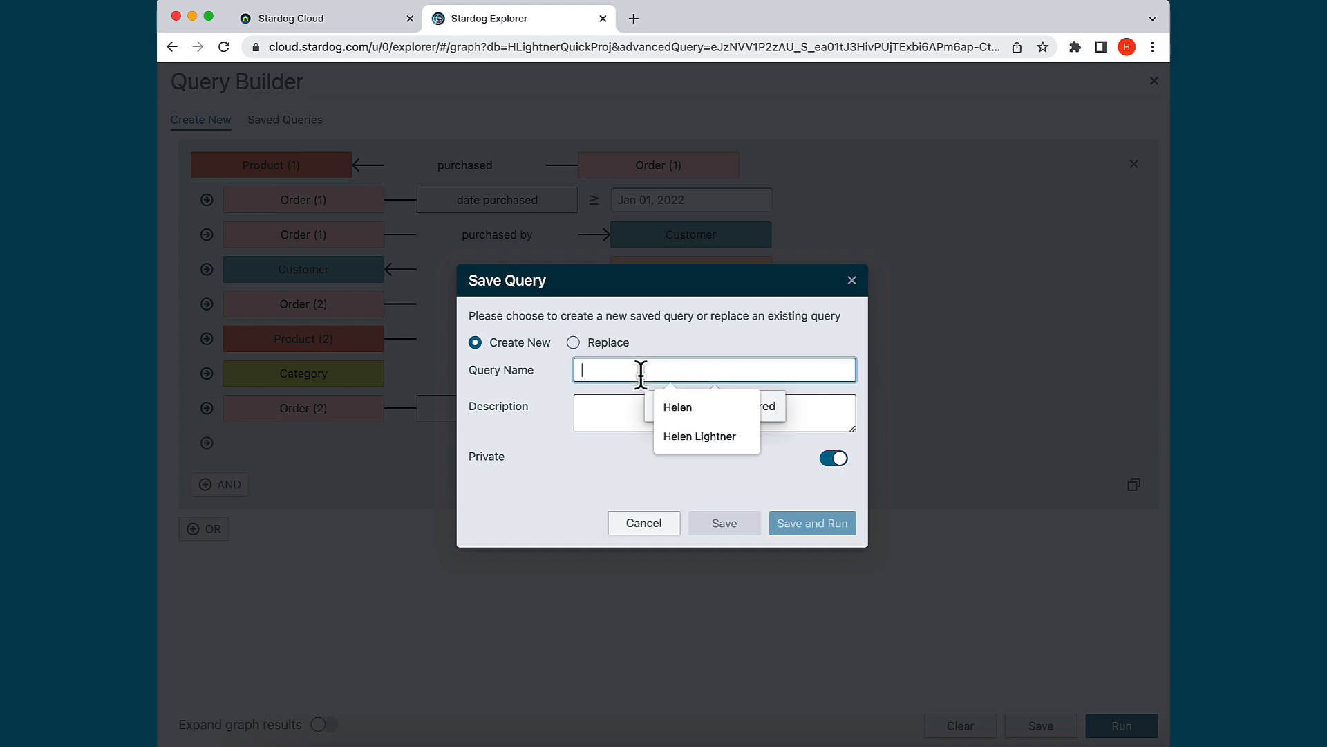
{"action": "type", "text": "pro"}
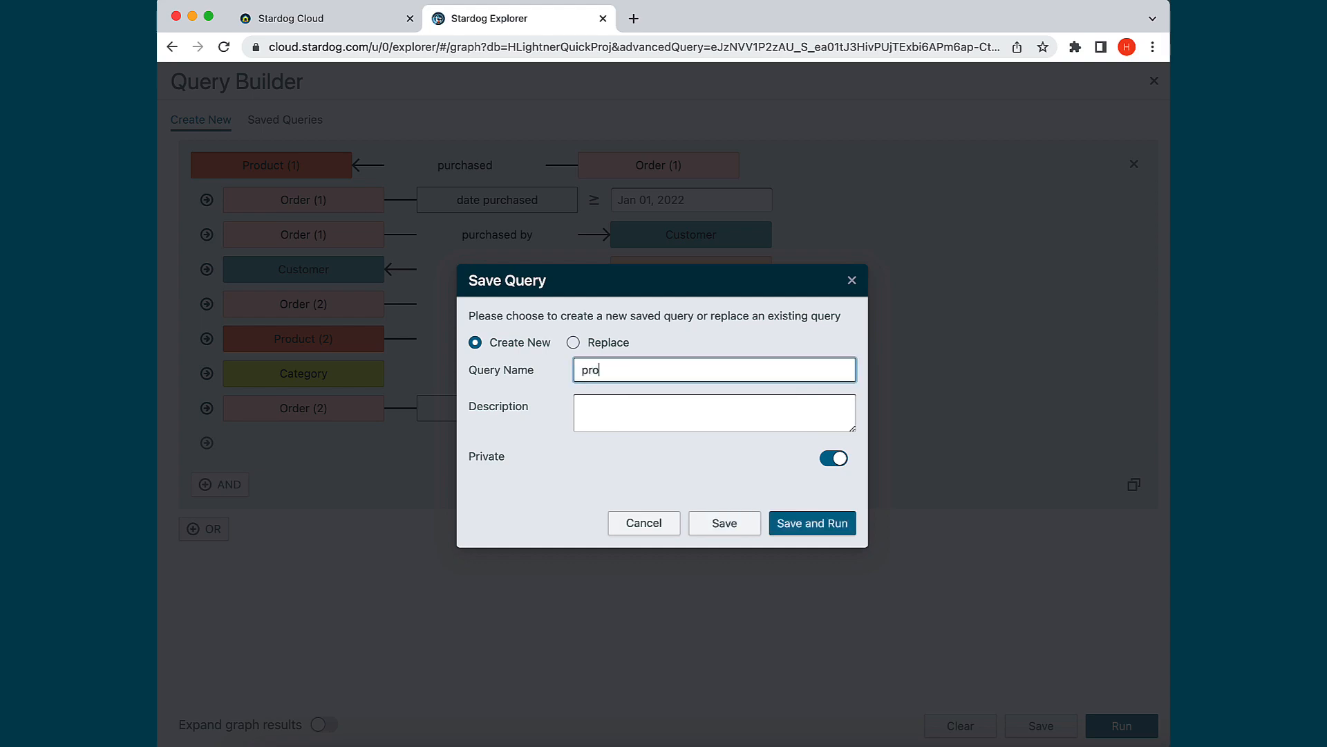
{"action": "type", "text": "ductsbeforejan1"}
{"action": "left_click", "coordinate": [631, 415]}
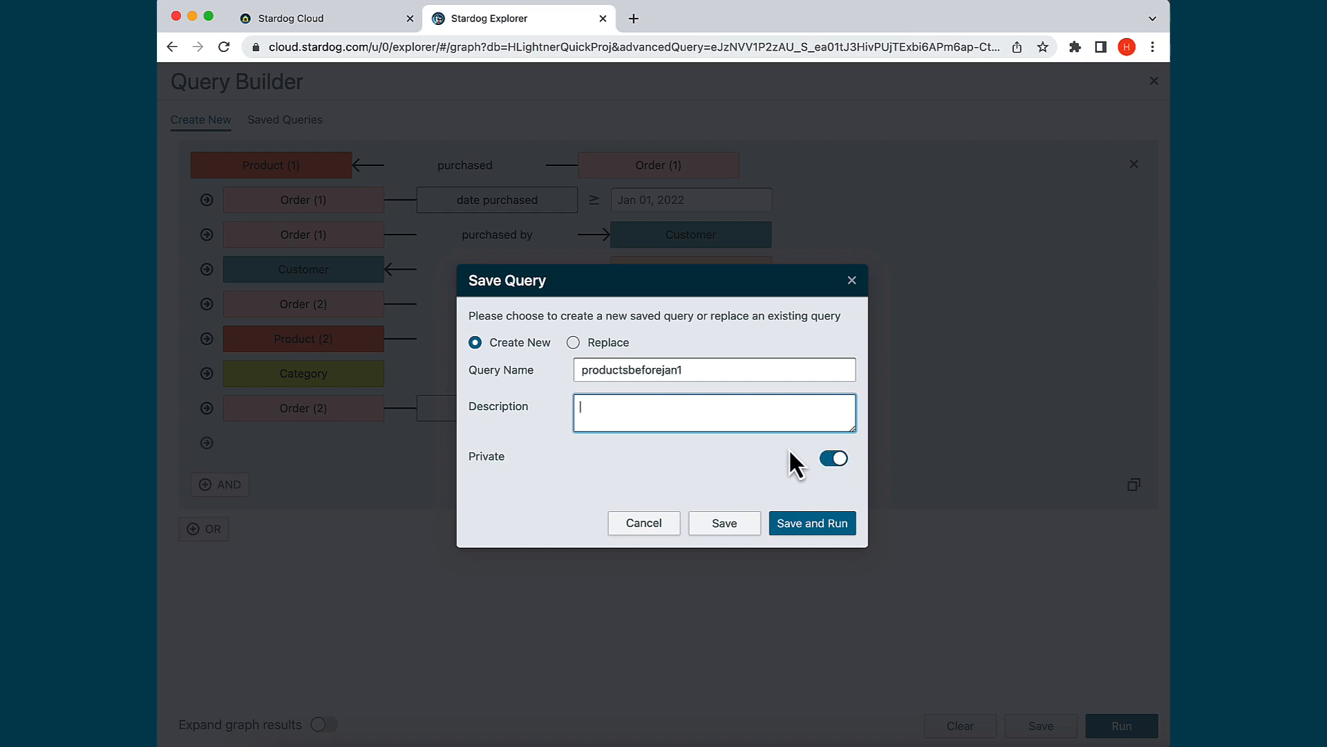
{"action": "left_click", "coordinate": [836, 459]}
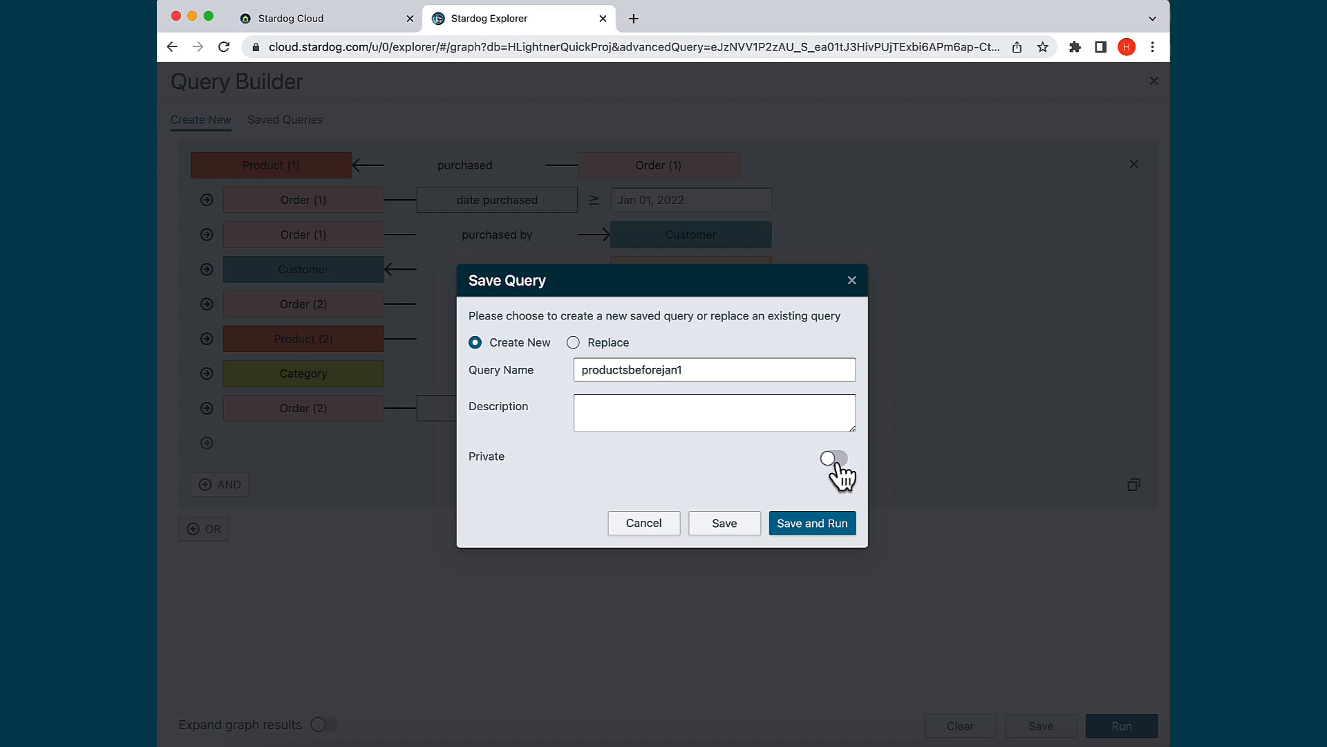
{"action": "left_click", "coordinate": [835, 459]}
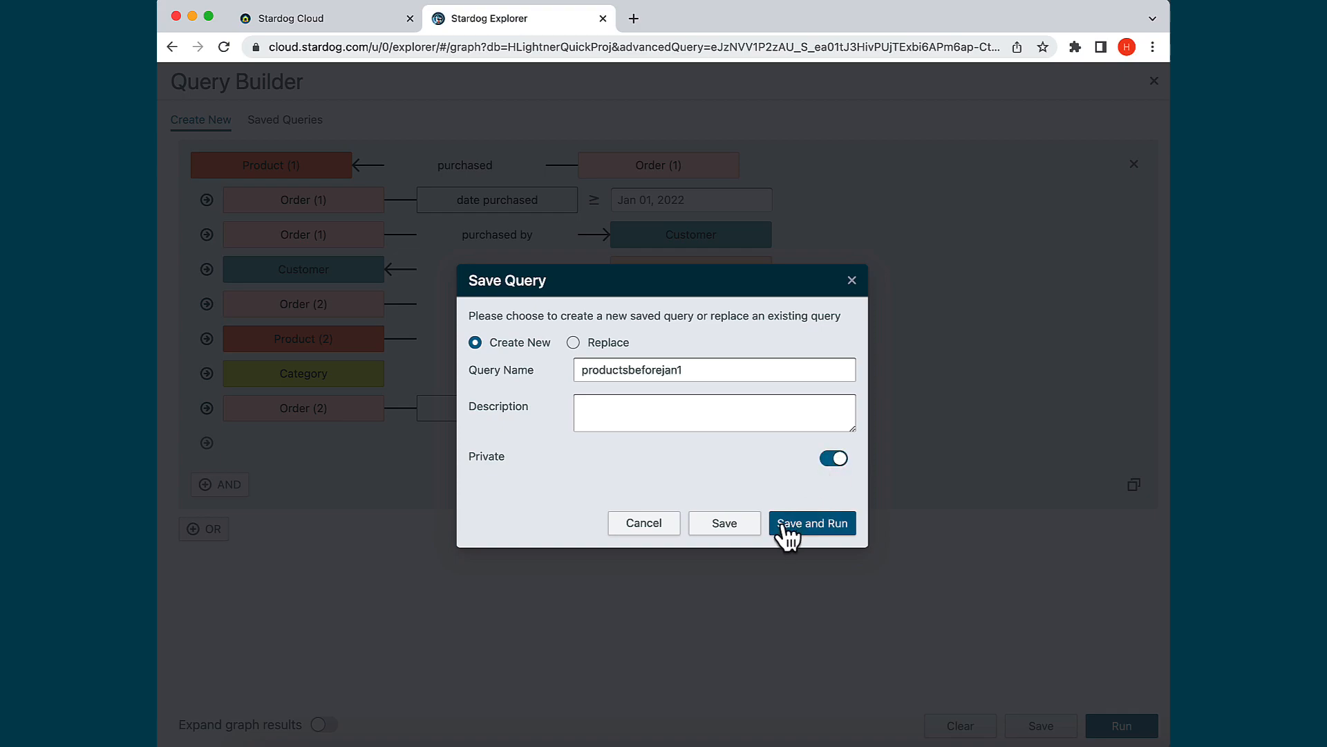
{"action": "left_click", "coordinate": [783, 525]}
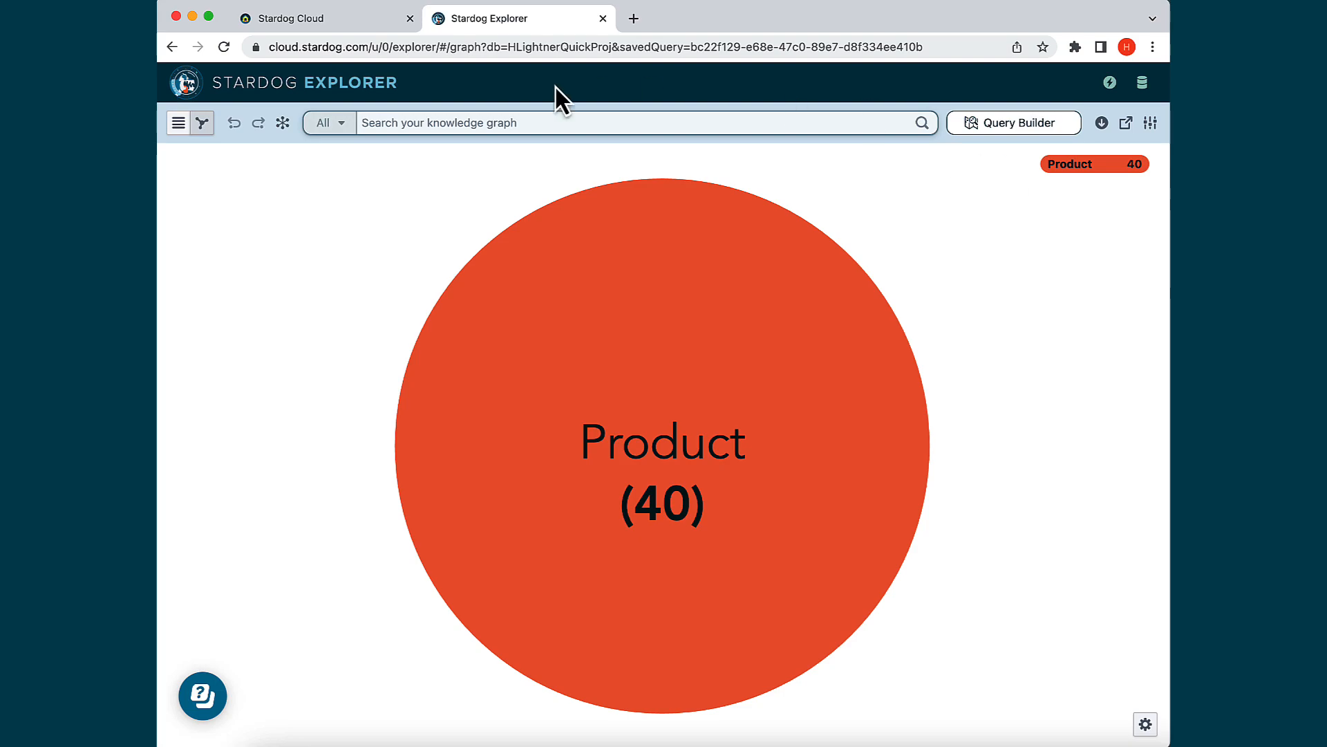
Open the productsbeforejan1 query from the home page's recent saved queries and return to the home page
{"action": "left_click", "coordinate": [188, 86]}
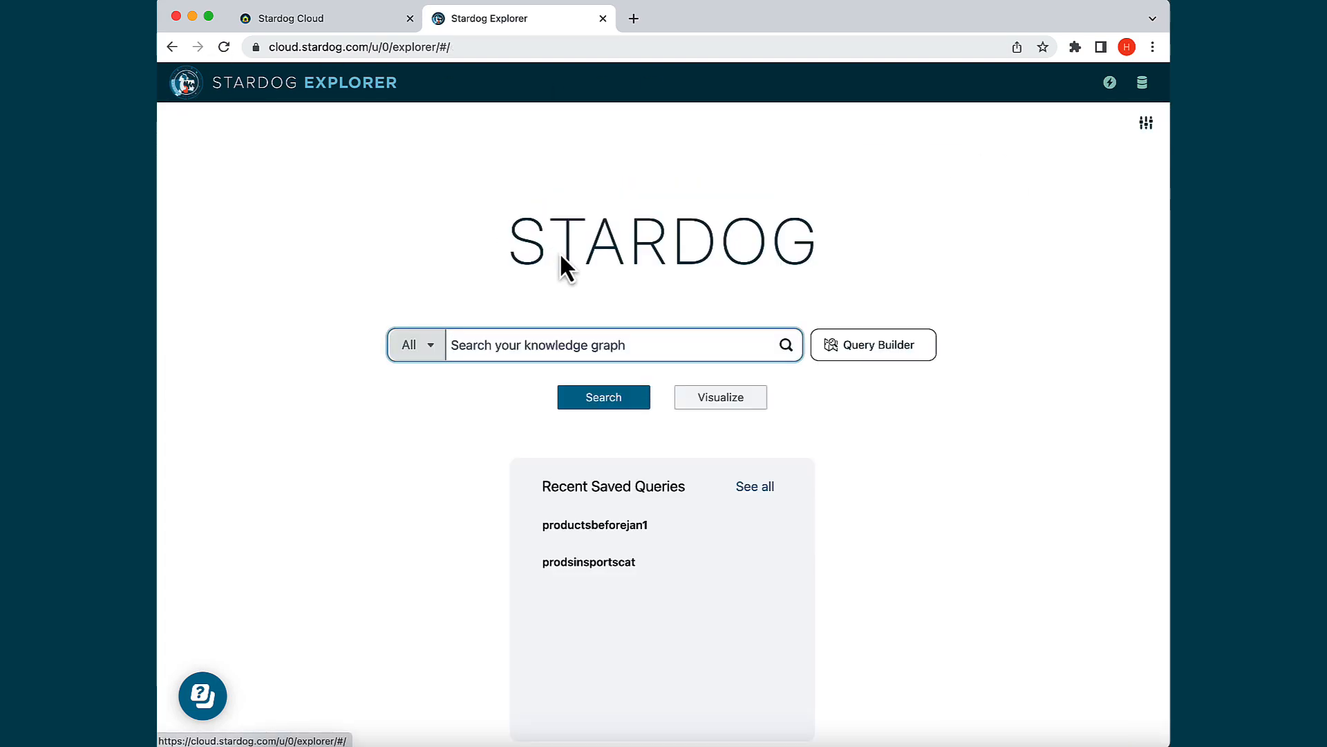
{"action": "left_click", "coordinate": [562, 534]}
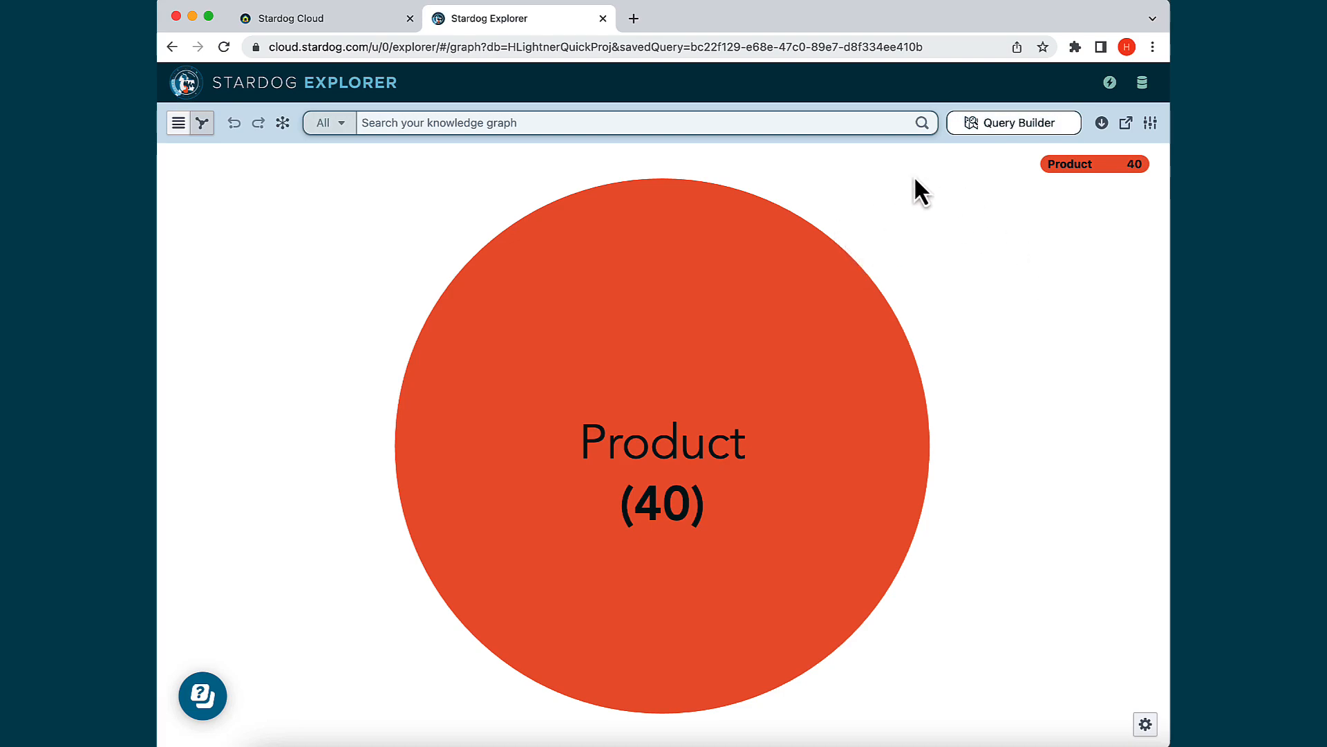
{"action": "left_click", "coordinate": [185, 84]}
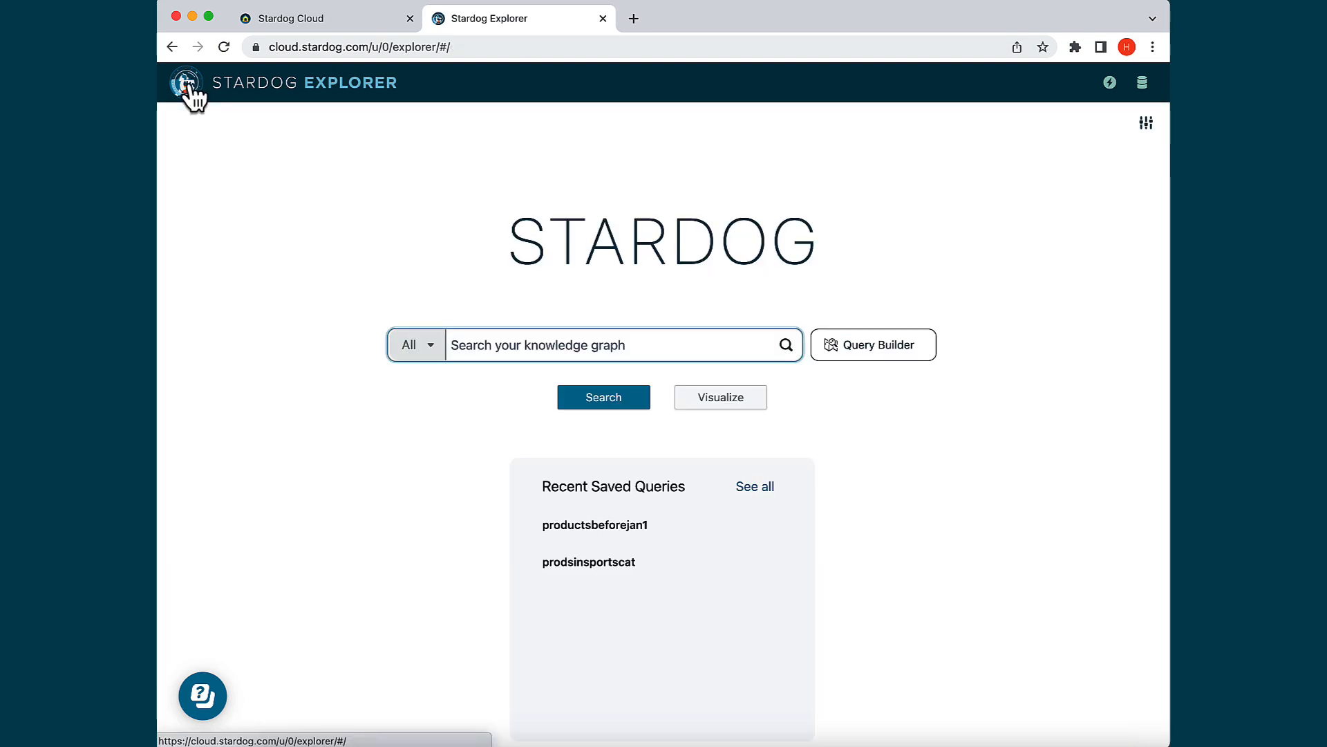